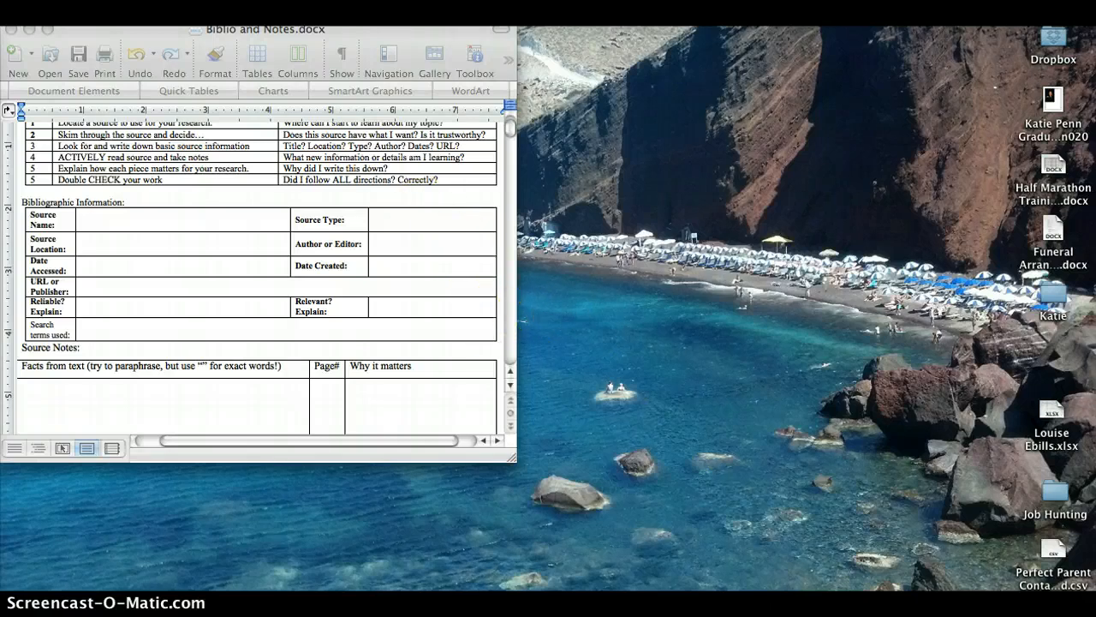
left_click(1009, 600)
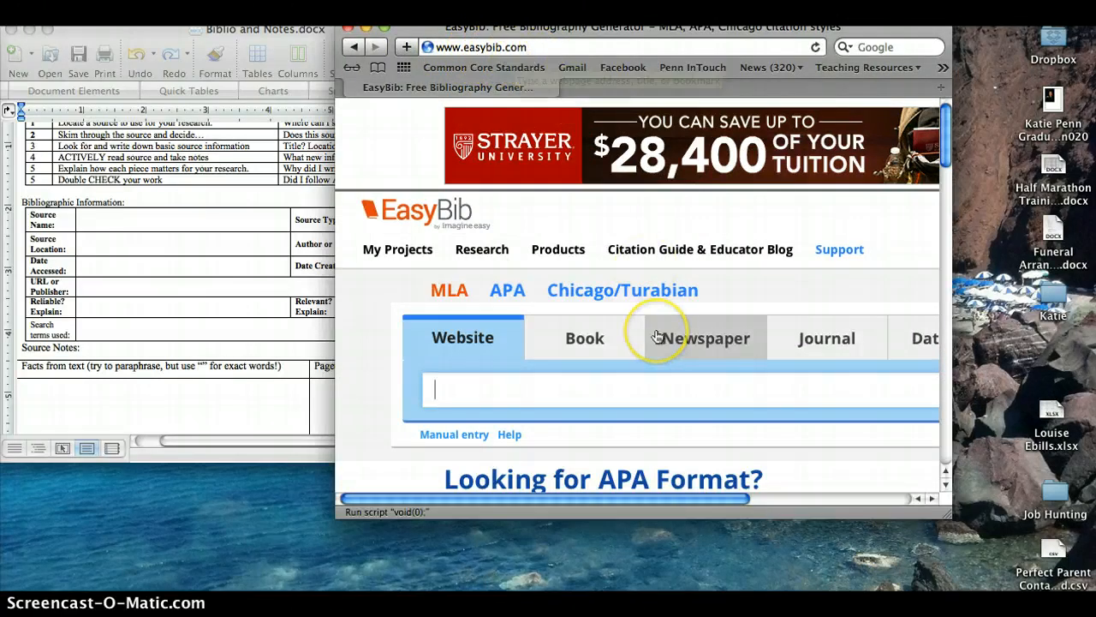
scroll(657, 336, "right", 2)
scroll(657, 336, "down", 3)
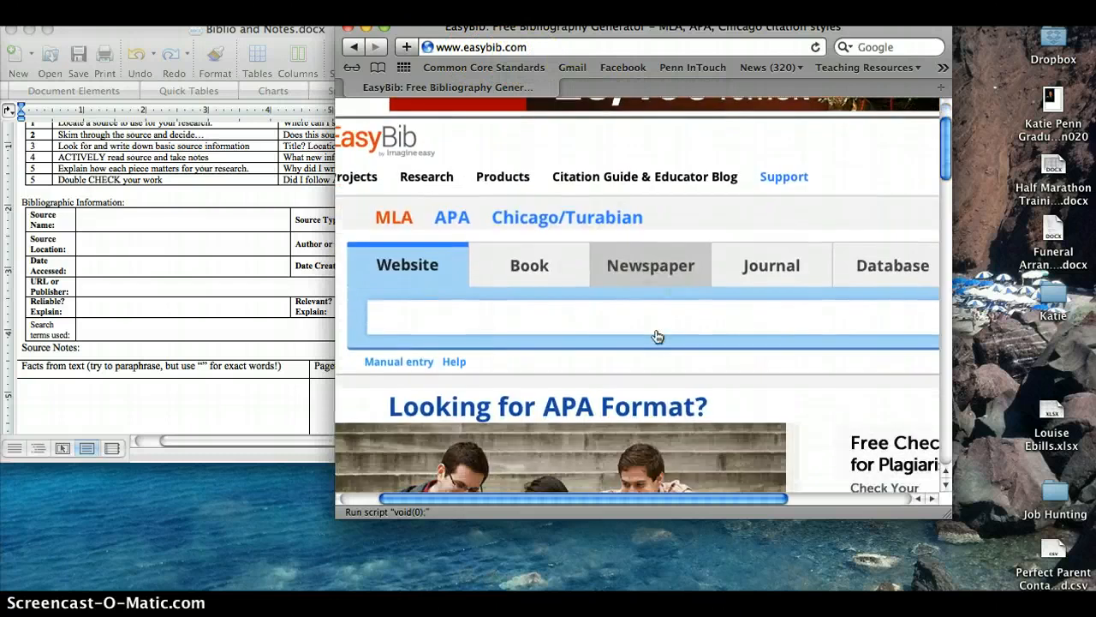
scroll(657, 337, "up", 3)
scroll(657, 337, "left", 2)
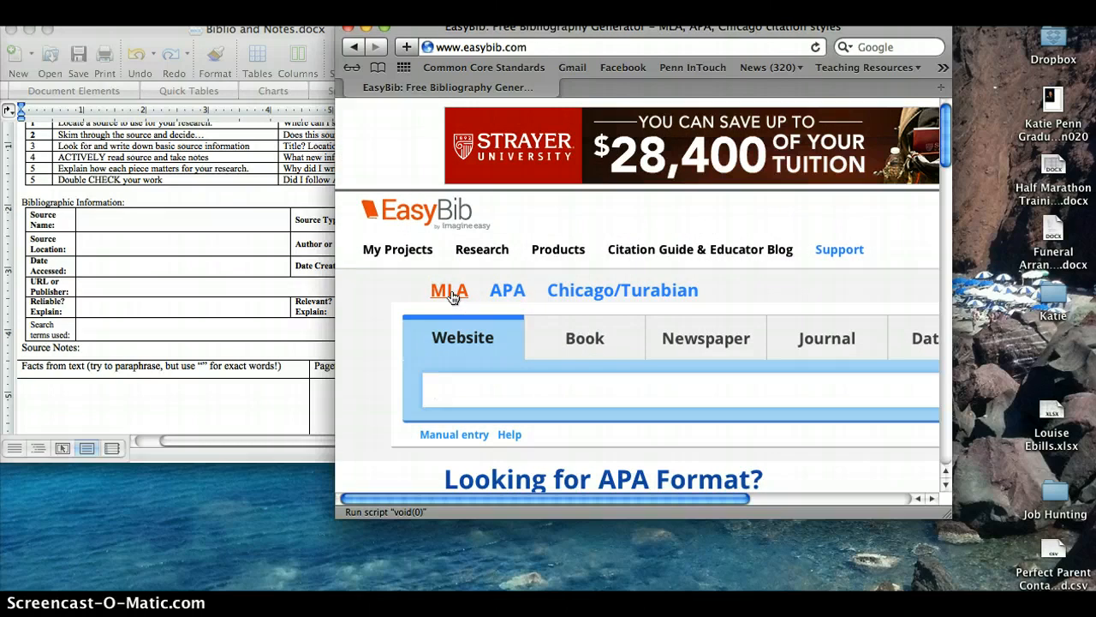
left_click(470, 365)
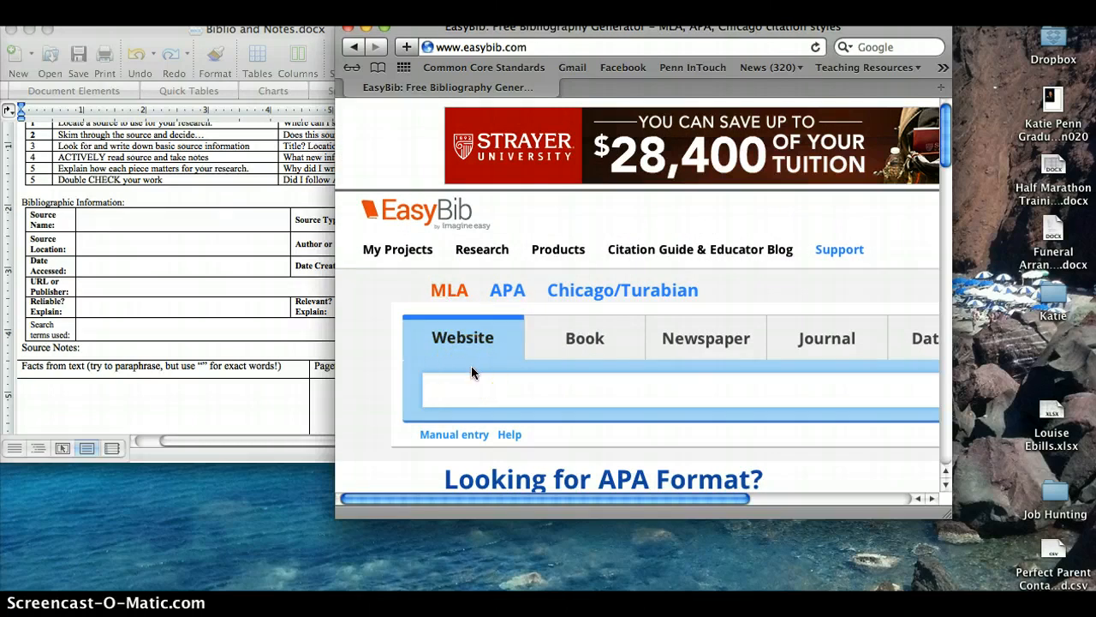
scroll(472, 373, "right", 2)
left_click(526, 372)
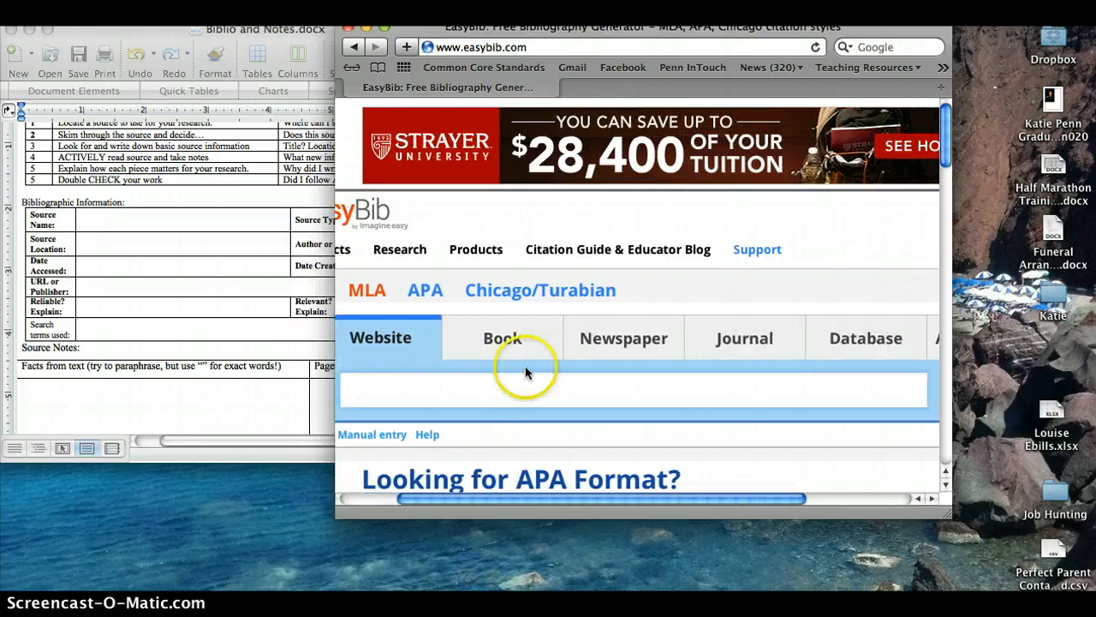
left_click_drag(950, 516, 1078, 564)
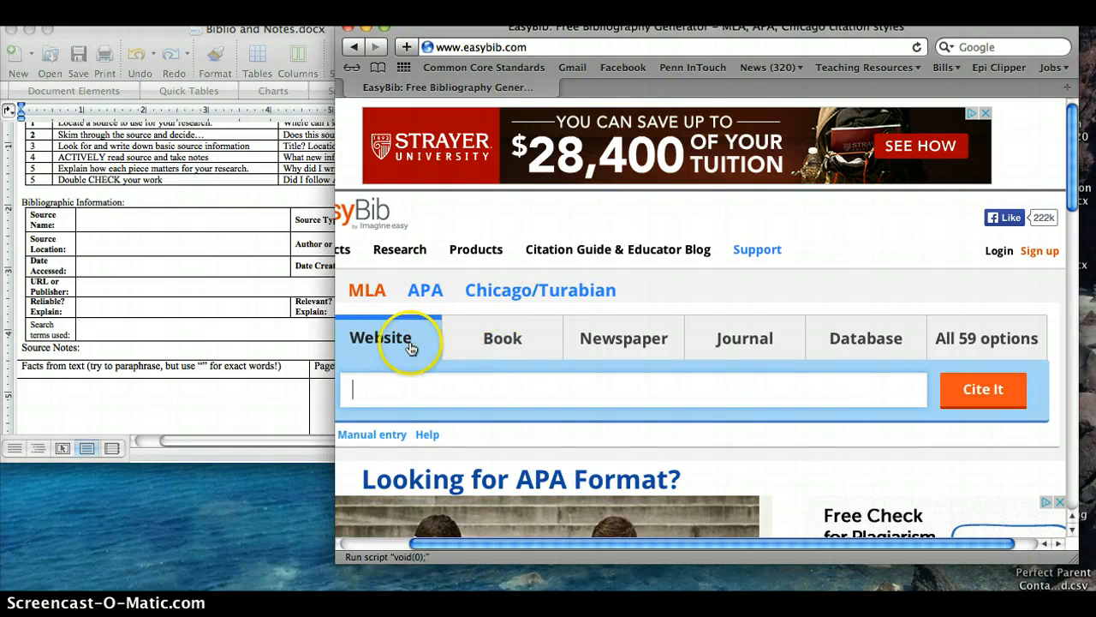
- Look through the list of all 59 citation source types and close it again
left_click(951, 353)
scroll(601, 394, "down", 1)
scroll(601, 394, "down", 4)
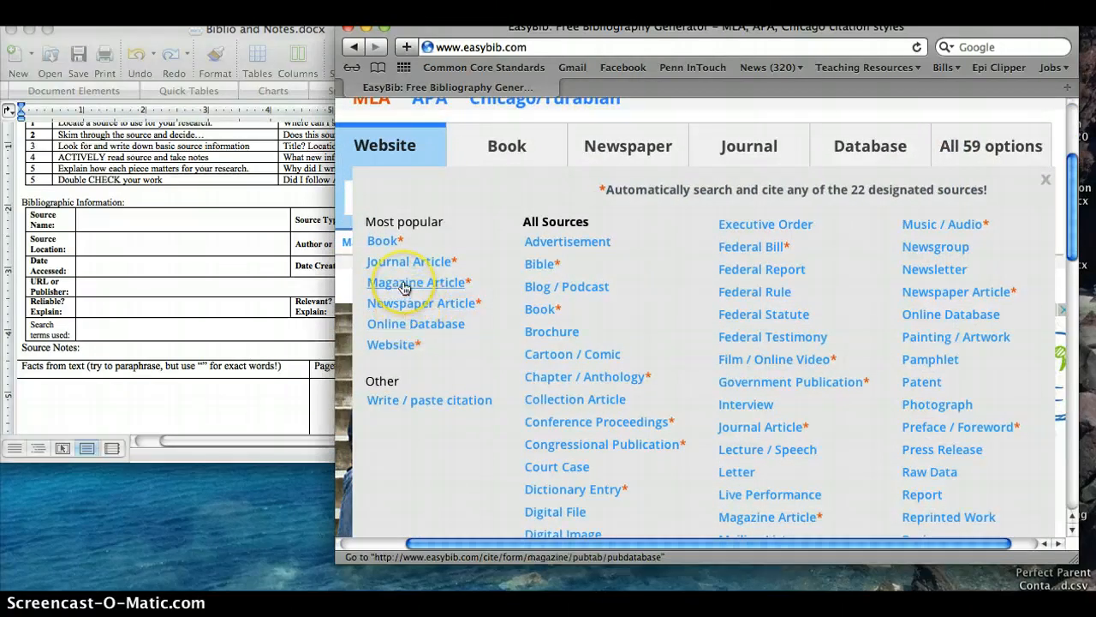
left_click(1047, 182)
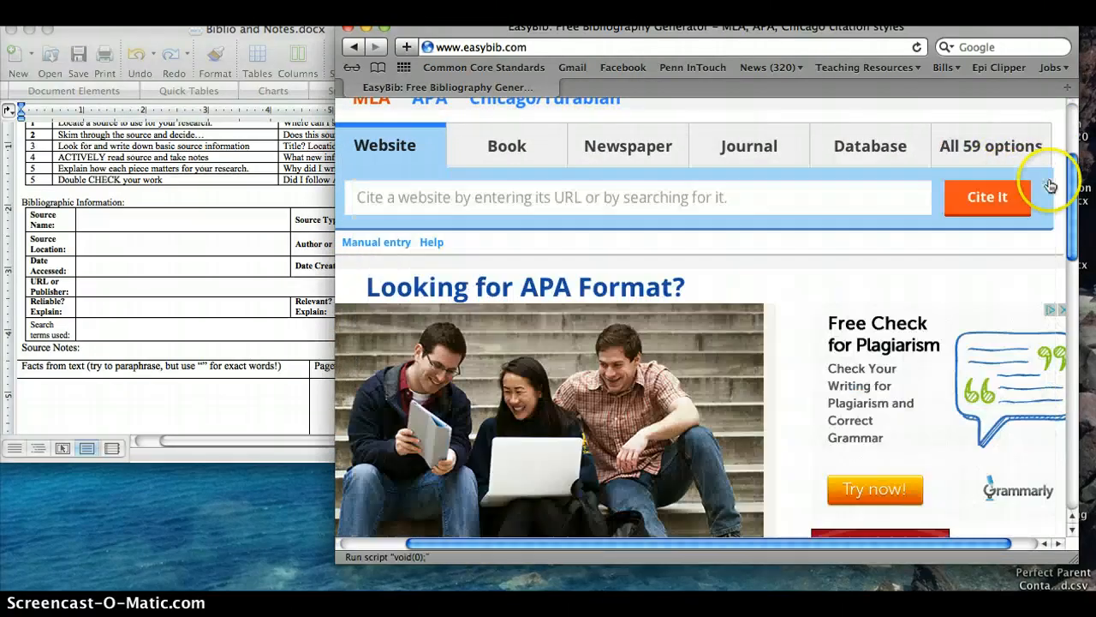
- Choose Book as the source type and open its manual entry citation form
left_click(523, 163)
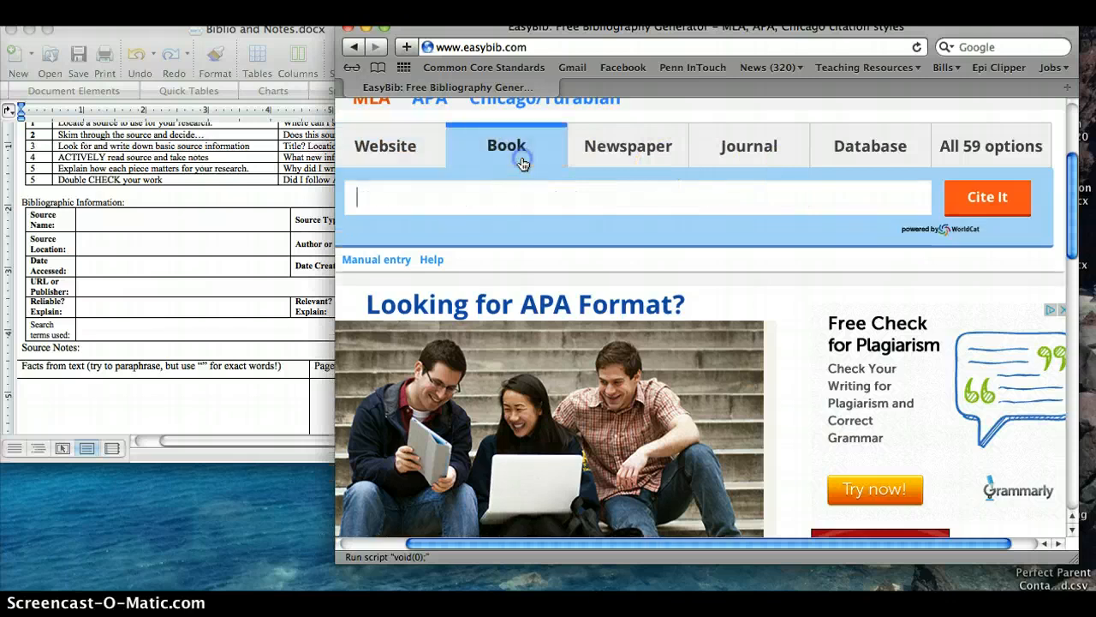
left_click(382, 265)
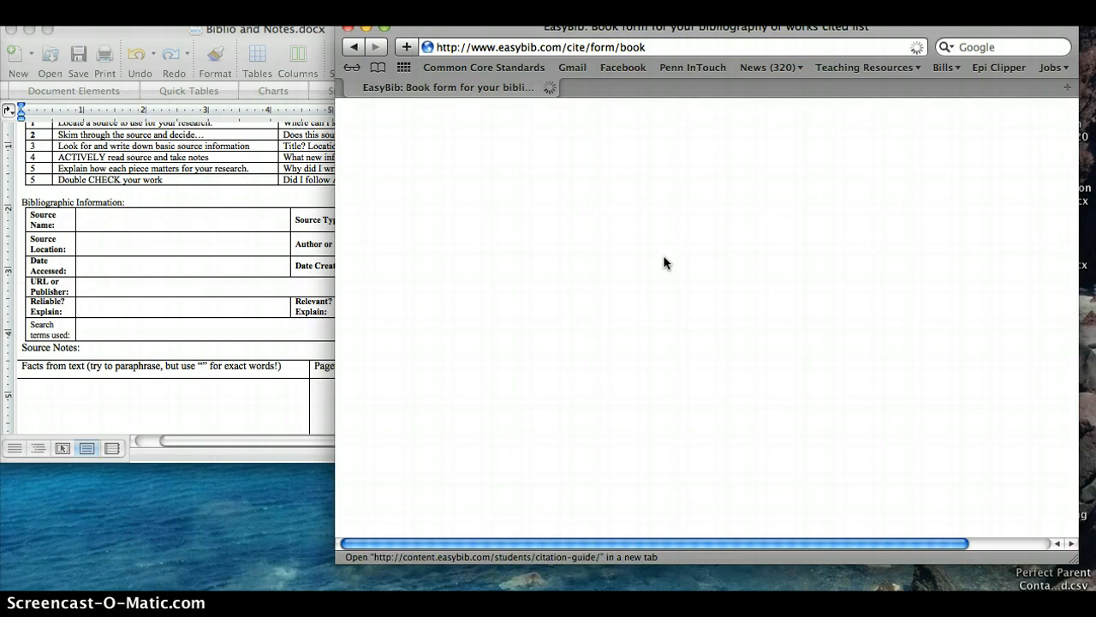
left_click(665, 267)
scroll(642, 297, "down", 2)
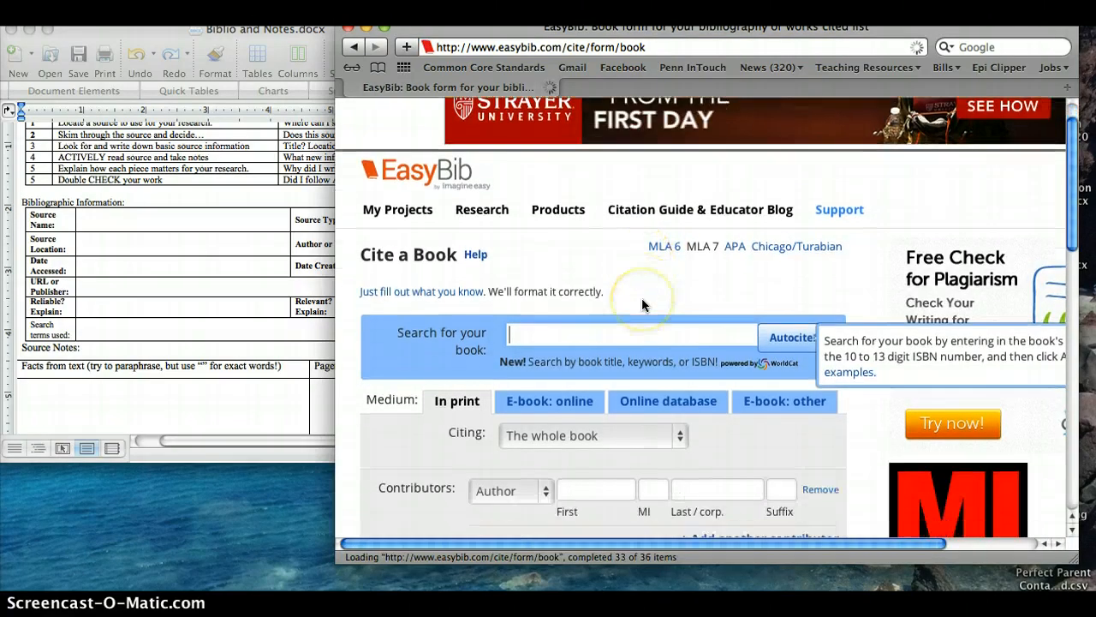
scroll(642, 305, "down", 3)
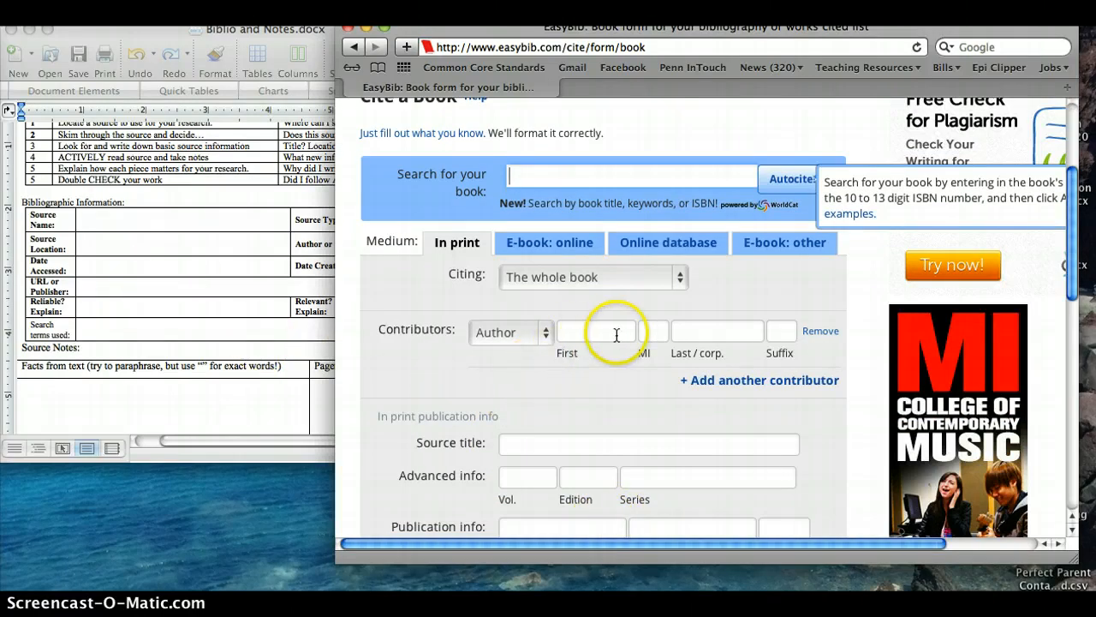
- Keep the citation set to the whole book and enter Khaled Hosseini as the author
left_click(549, 282)
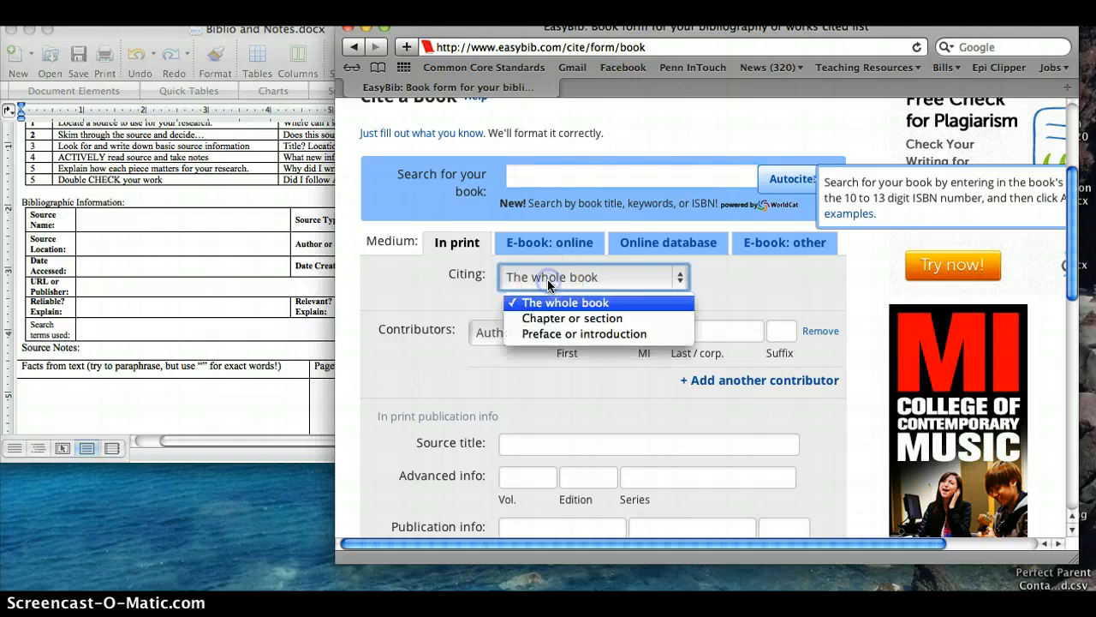
left_click(549, 282)
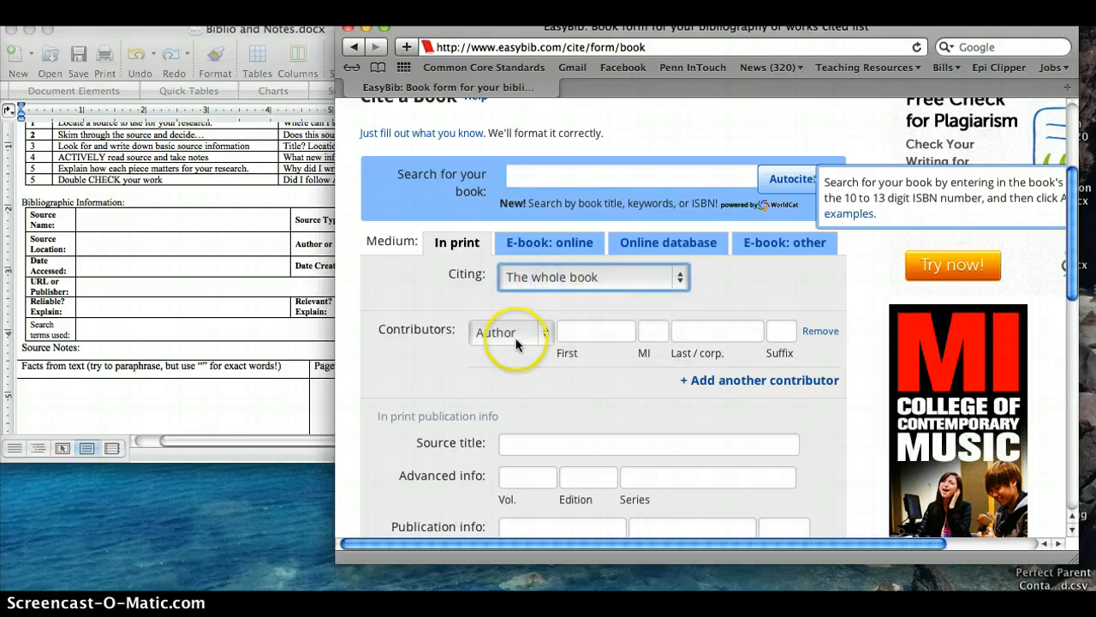
left_click(584, 330)
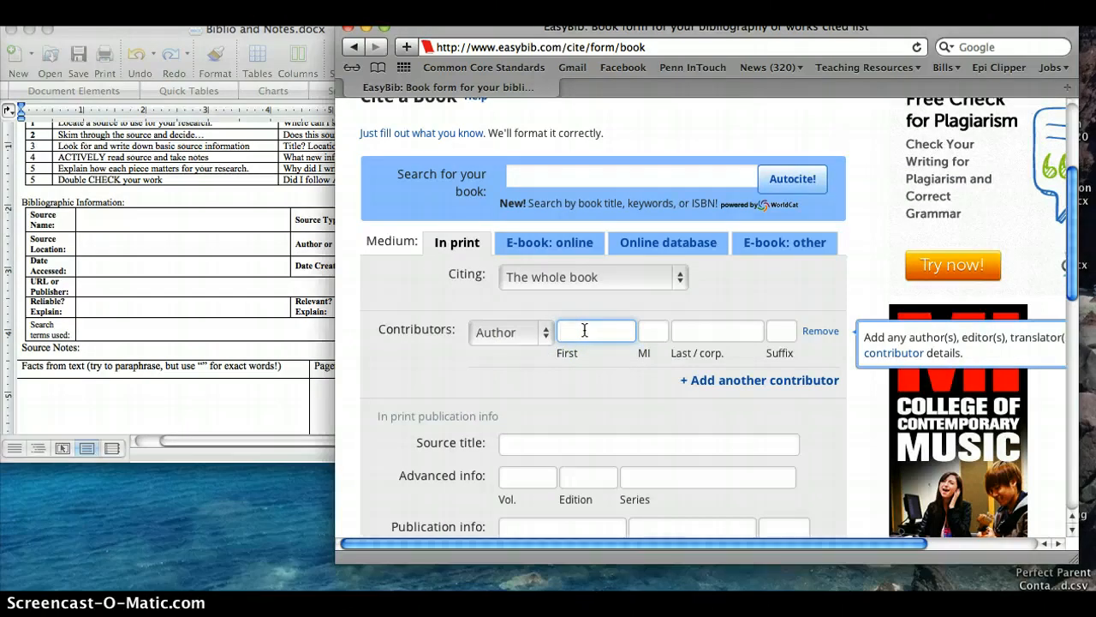
type("Khaled")
left_click(698, 331)
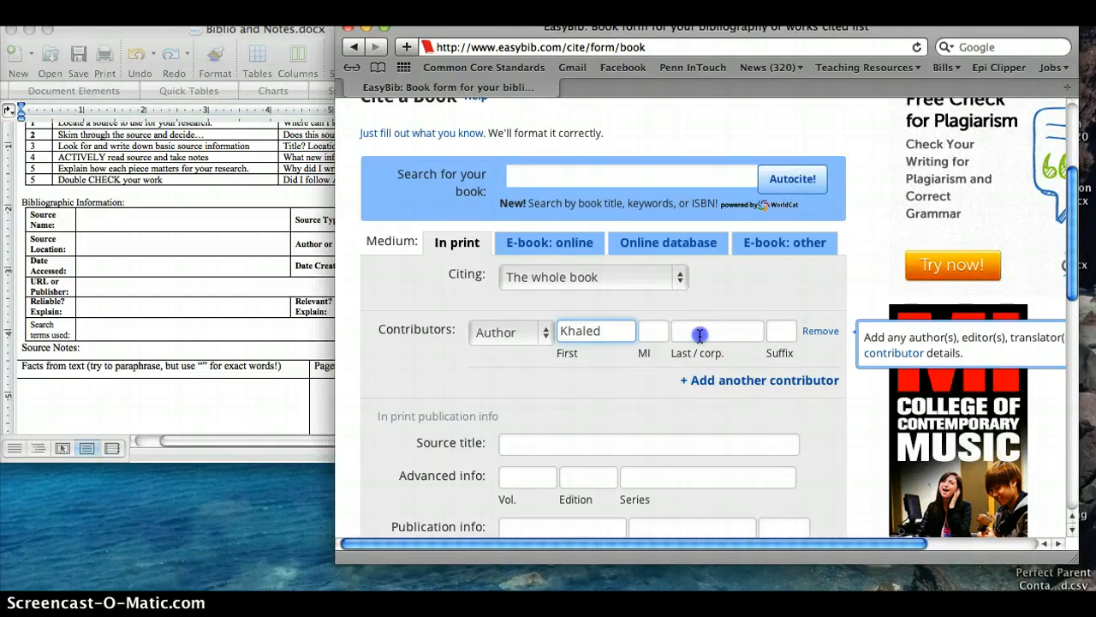
type("Hosse")
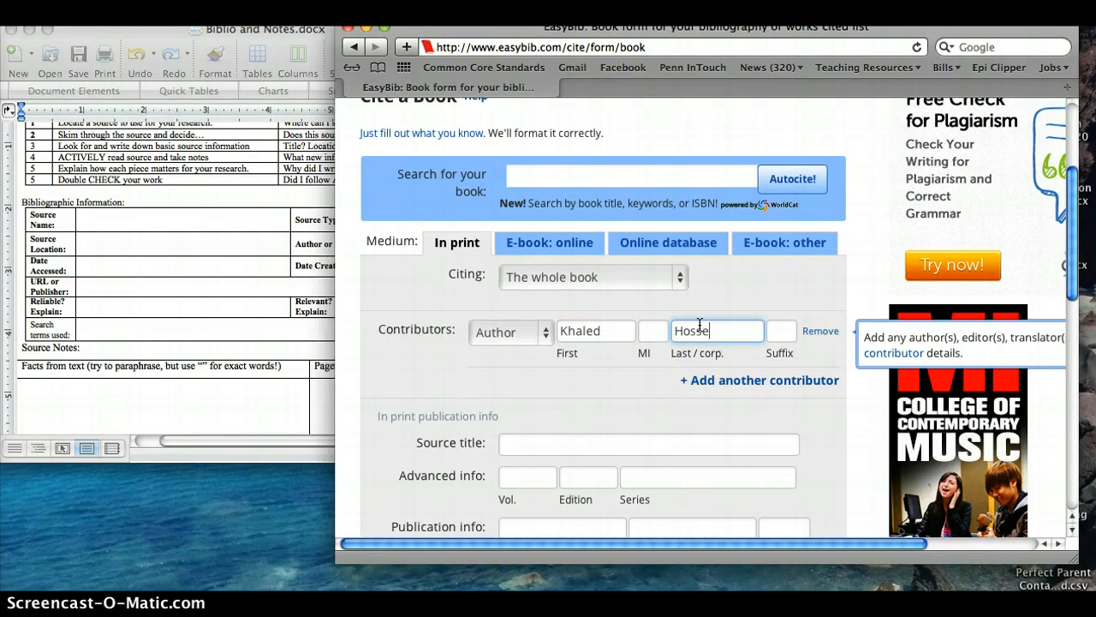
type("ini")
- Enter "A Thousand Splendid Suns" as the book's source title
scroll(727, 396, "down", 3)
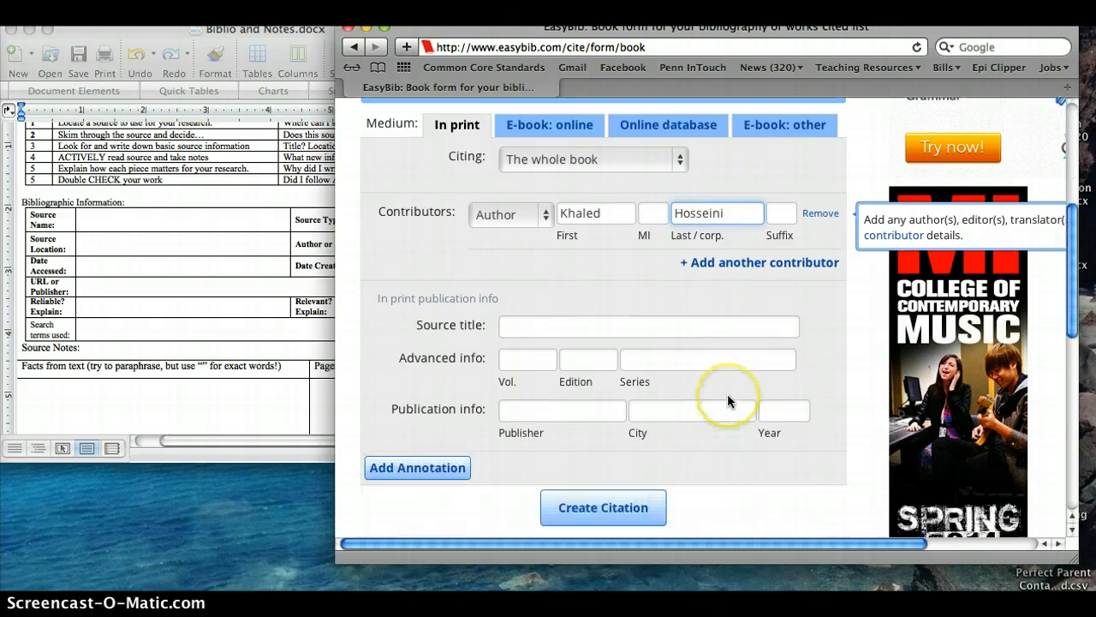
left_click(533, 307)
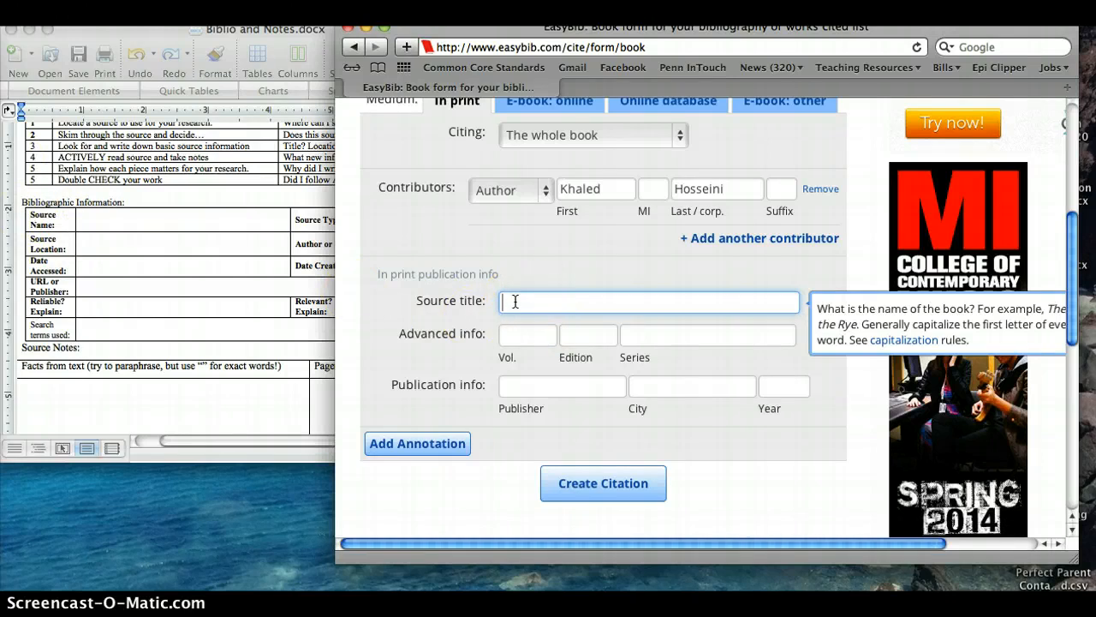
type("A Thousand Splendid Suns")
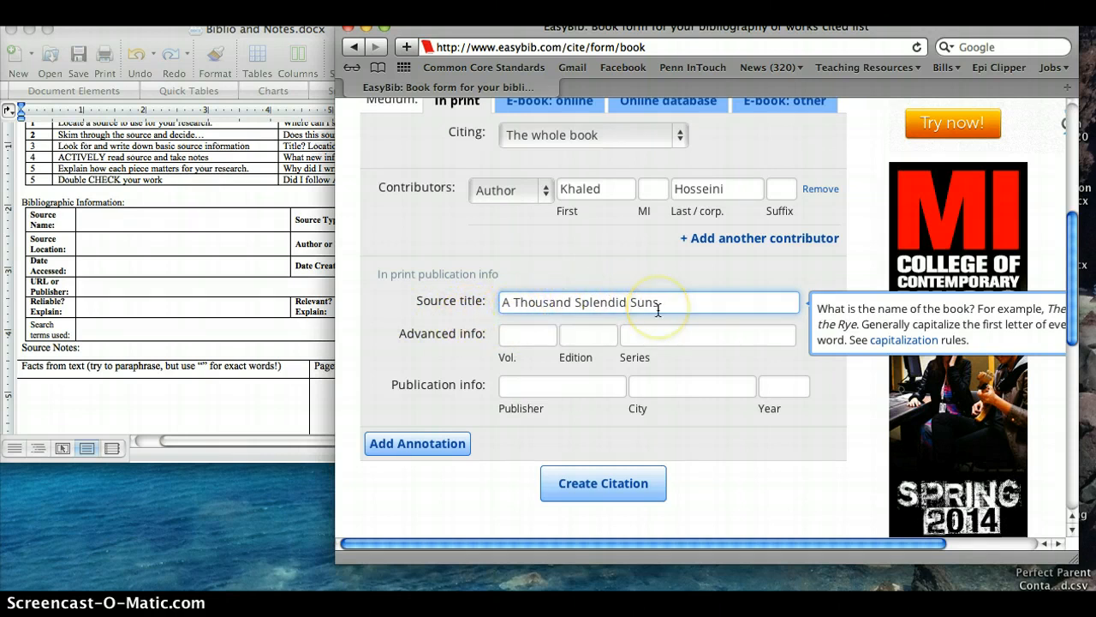
- Review the guidance for the book's volume, edition and series without filling them in
left_click(507, 338)
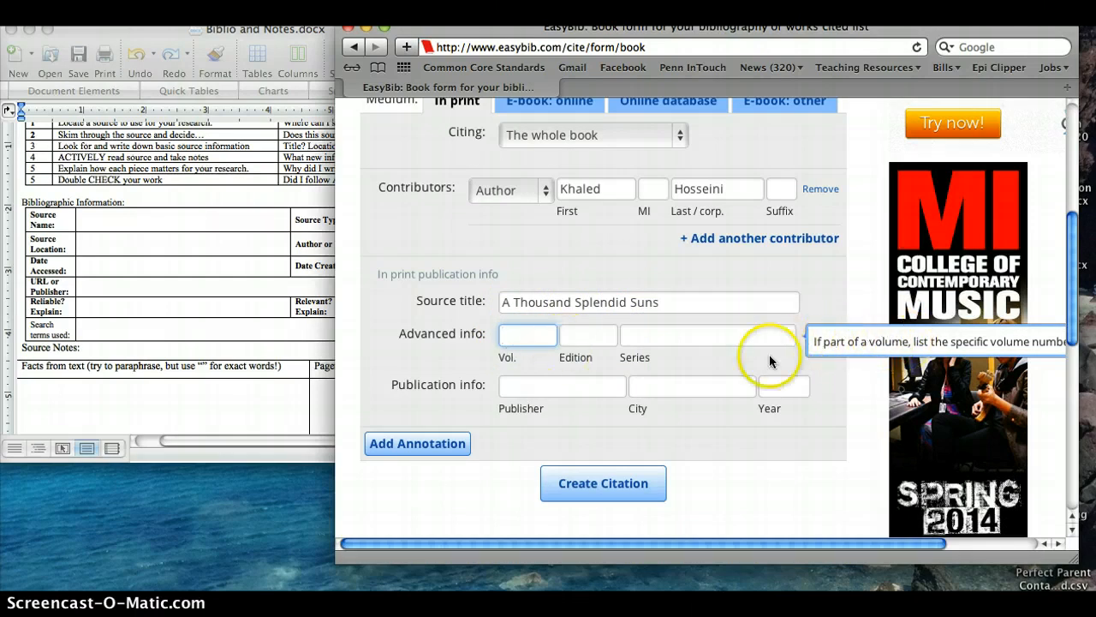
left_click(511, 337)
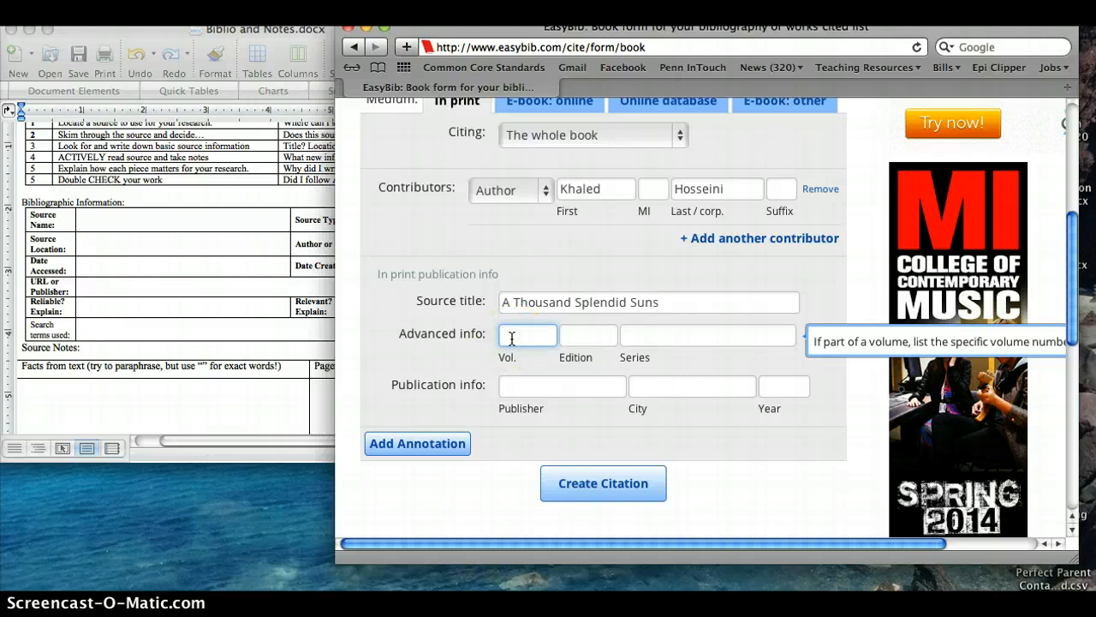
left_click(588, 341)
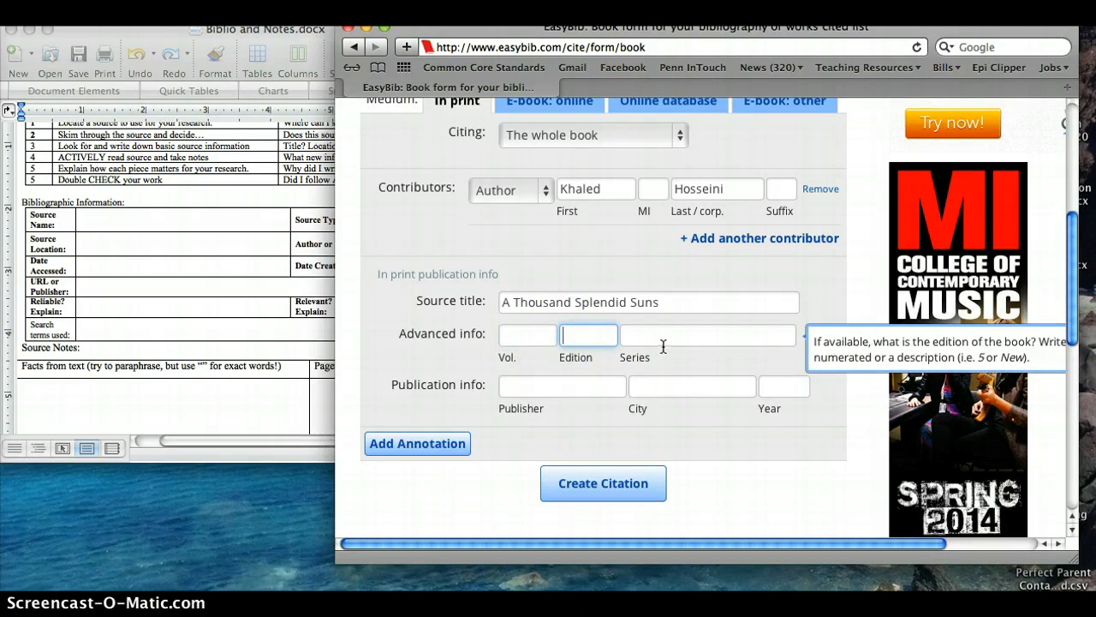
left_click(631, 338)
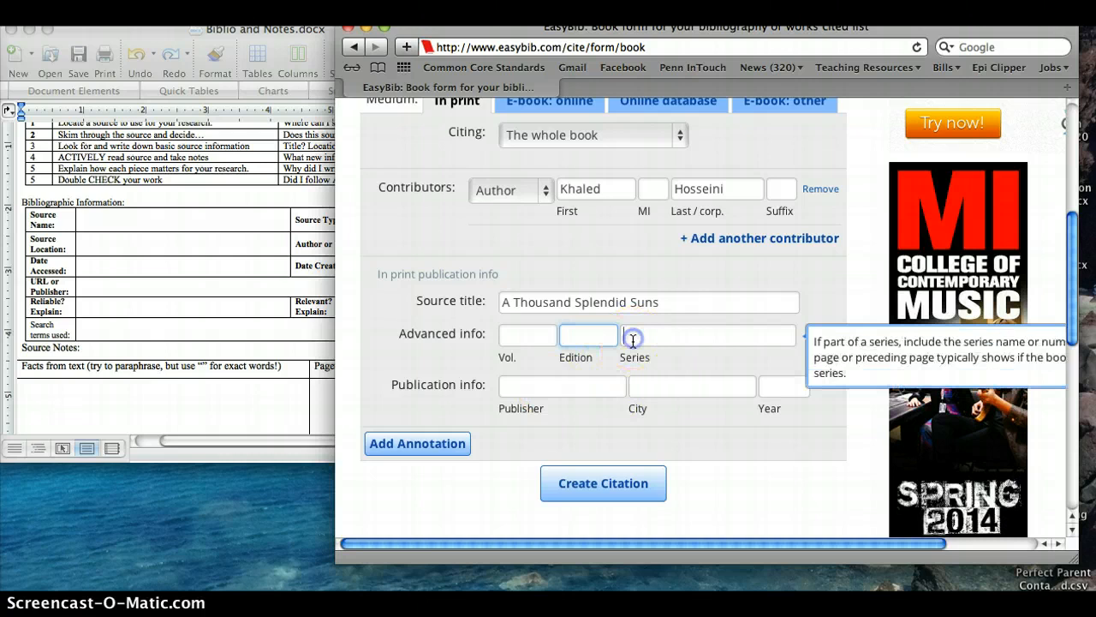
- Fill in the publication info with publisher Riverhead Books, city New York and year 2007, and create the citation
left_click(570, 388)
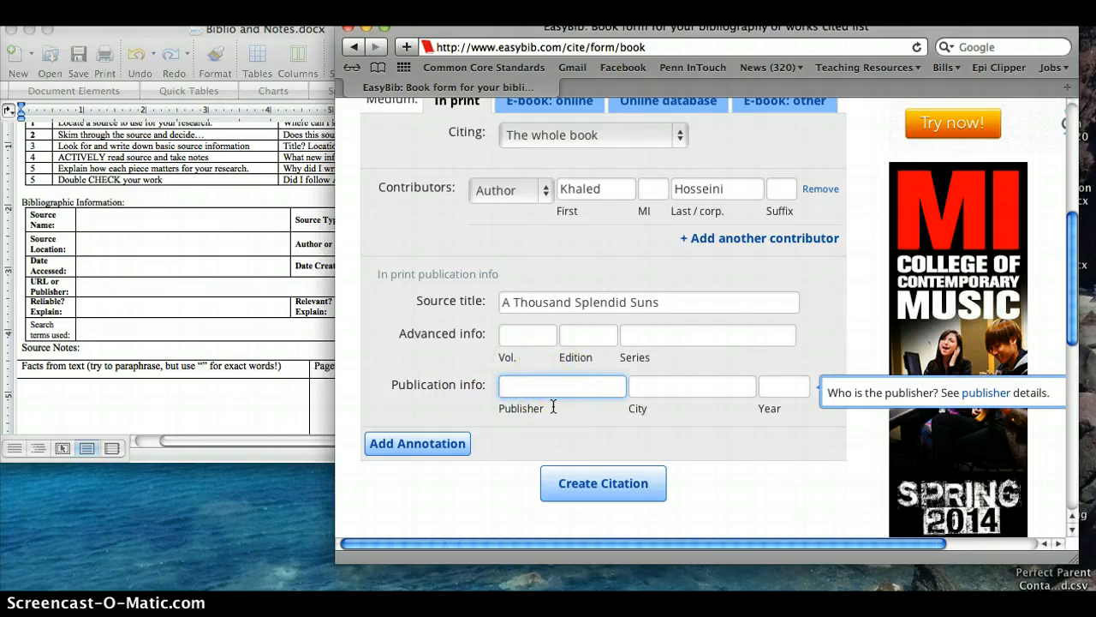
type("Riverhead Books")
left_click(673, 391)
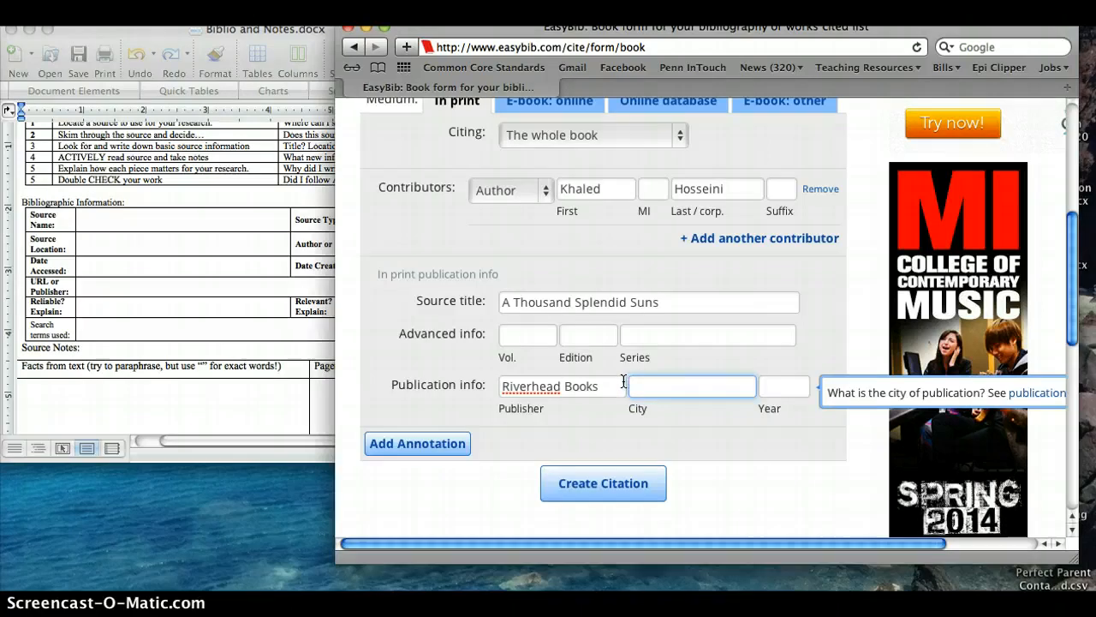
left_click(576, 382)
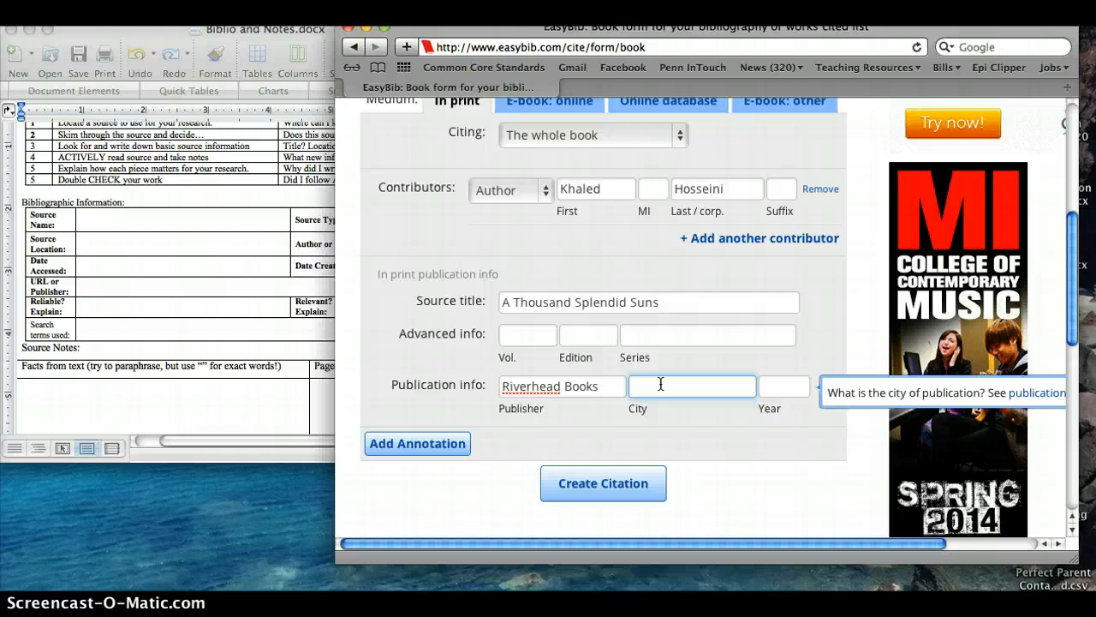
type("New York")
left_click(774, 390)
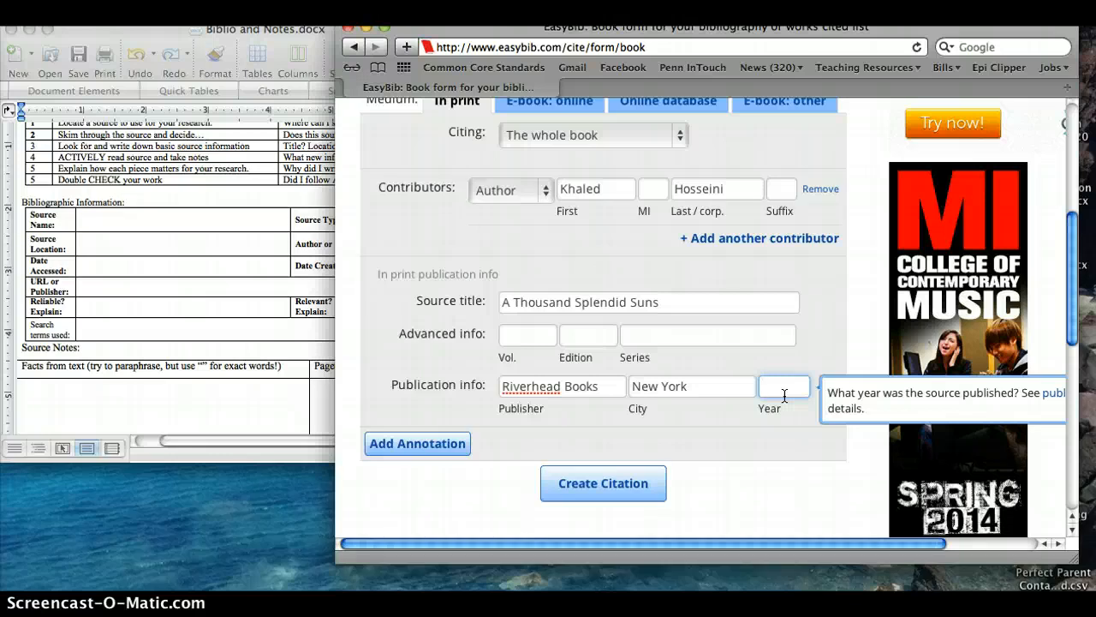
type("2007")
left_click(597, 497)
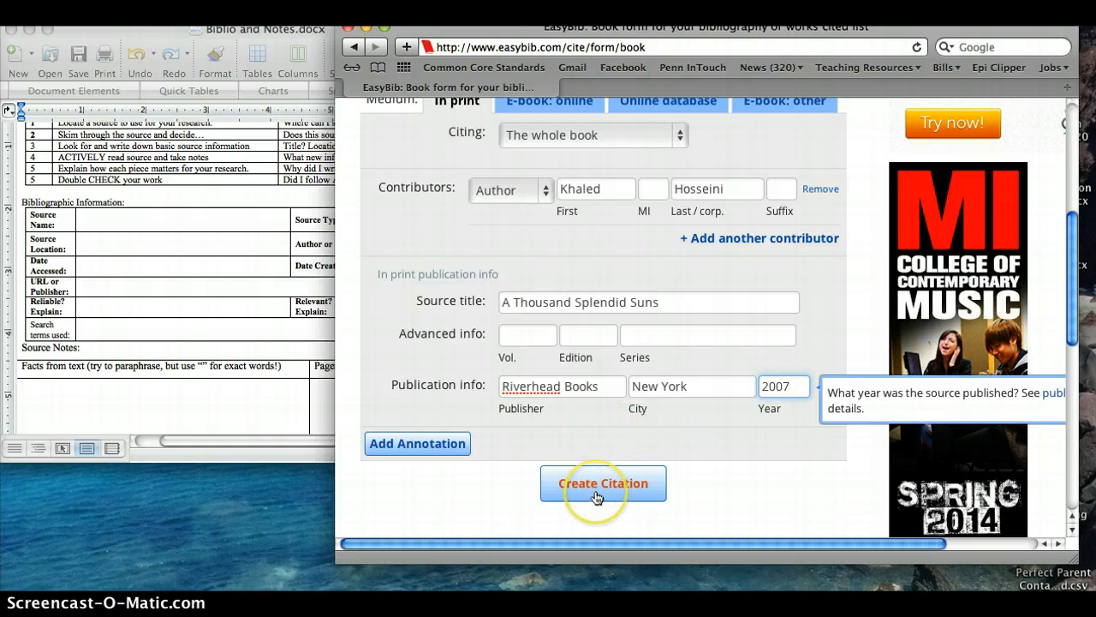
left_click(597, 497)
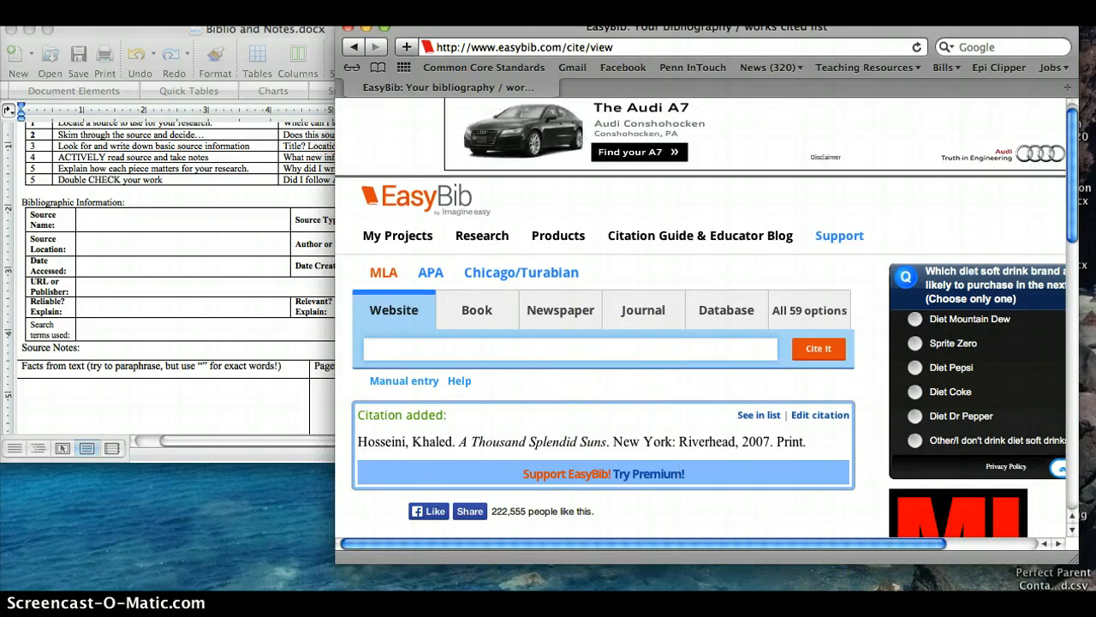
- Bring up the New York Times article in Chrome, and open EasyBib's newspaper article citation form in Safari
left_click(861, 606)
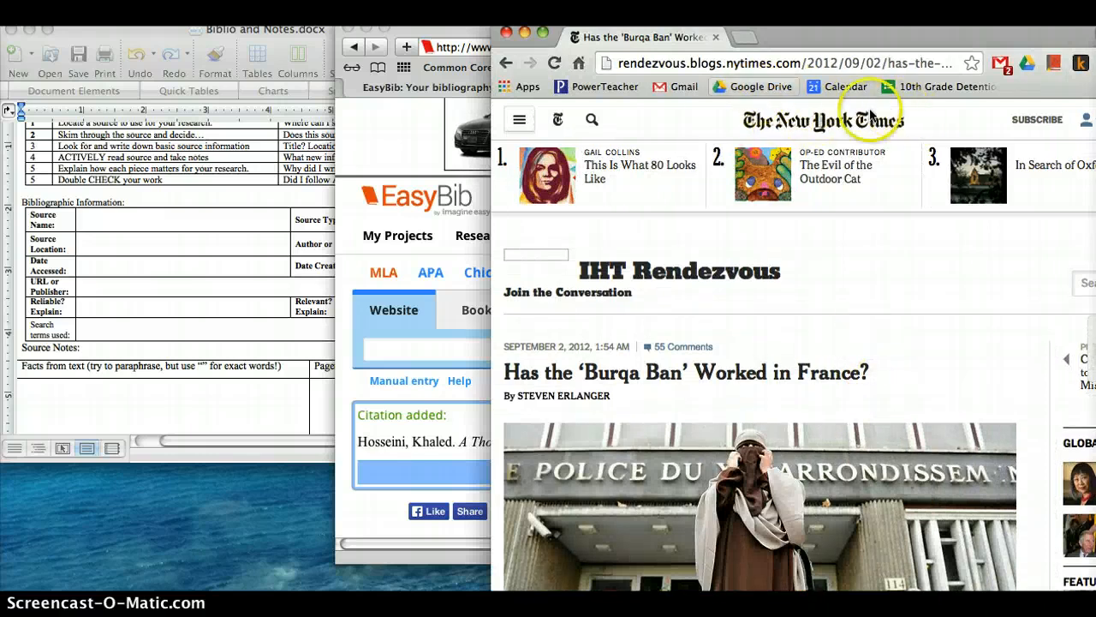
left_click(432, 358)
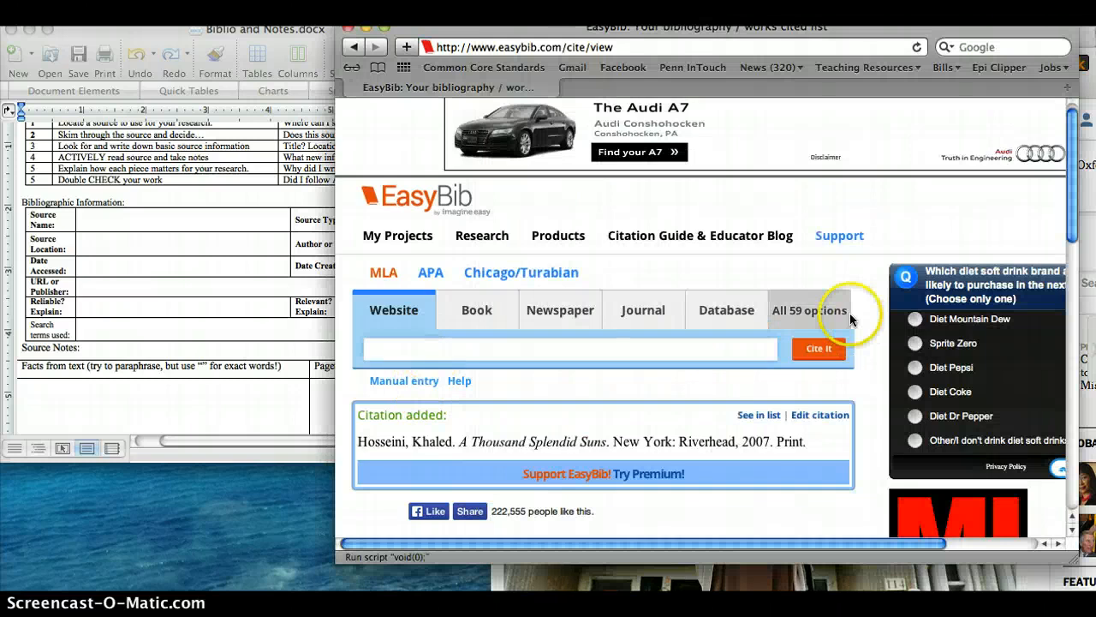
left_click(809, 314)
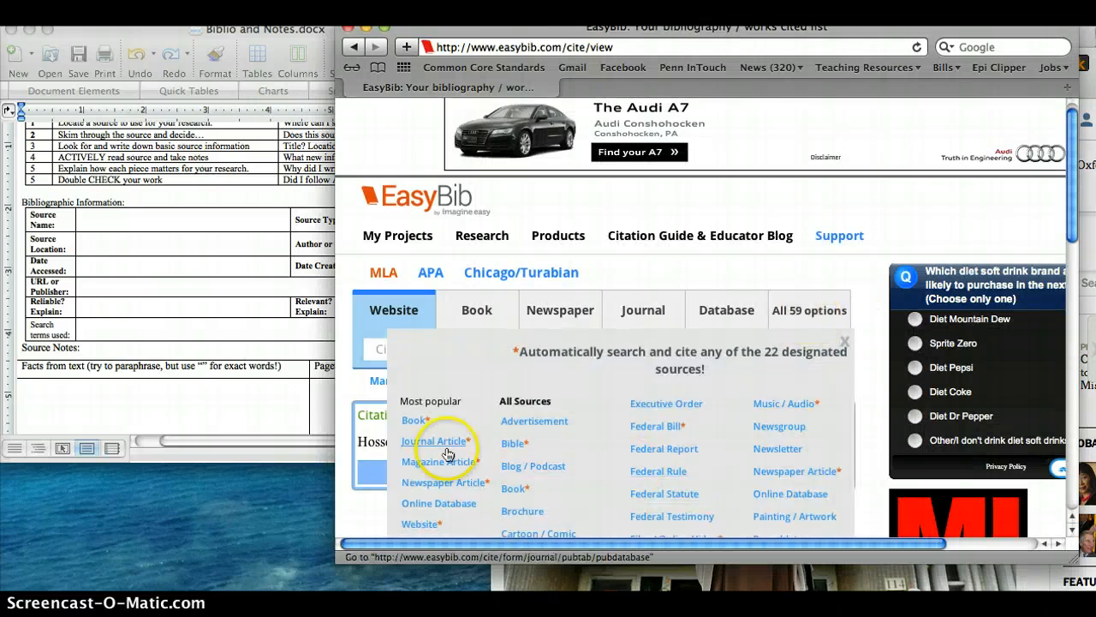
scroll(467, 433, "down", 1)
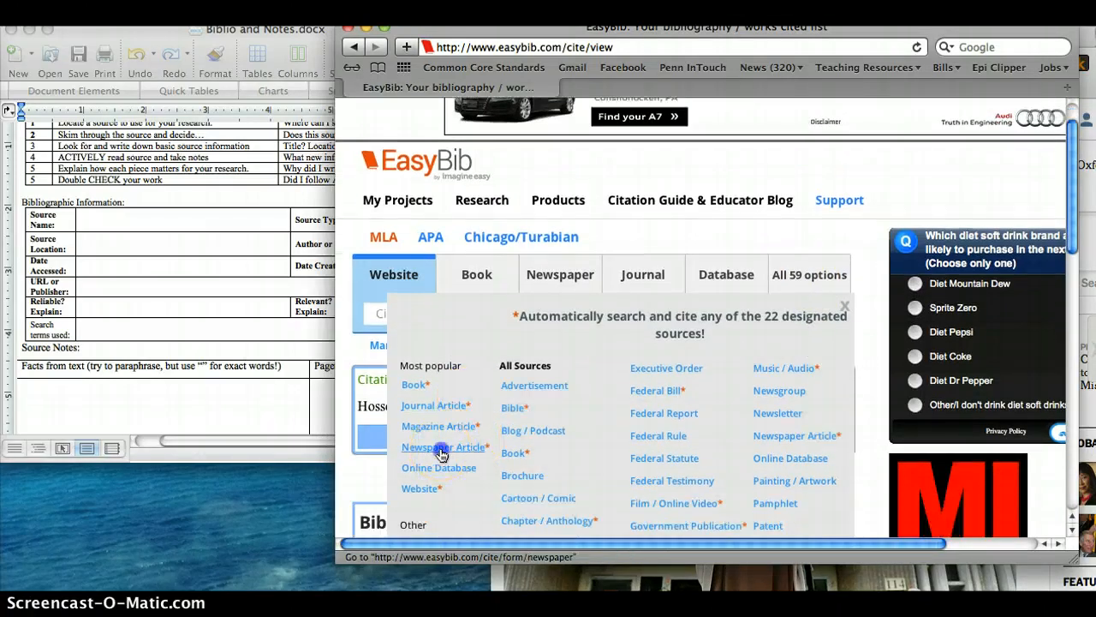
left_click(442, 447)
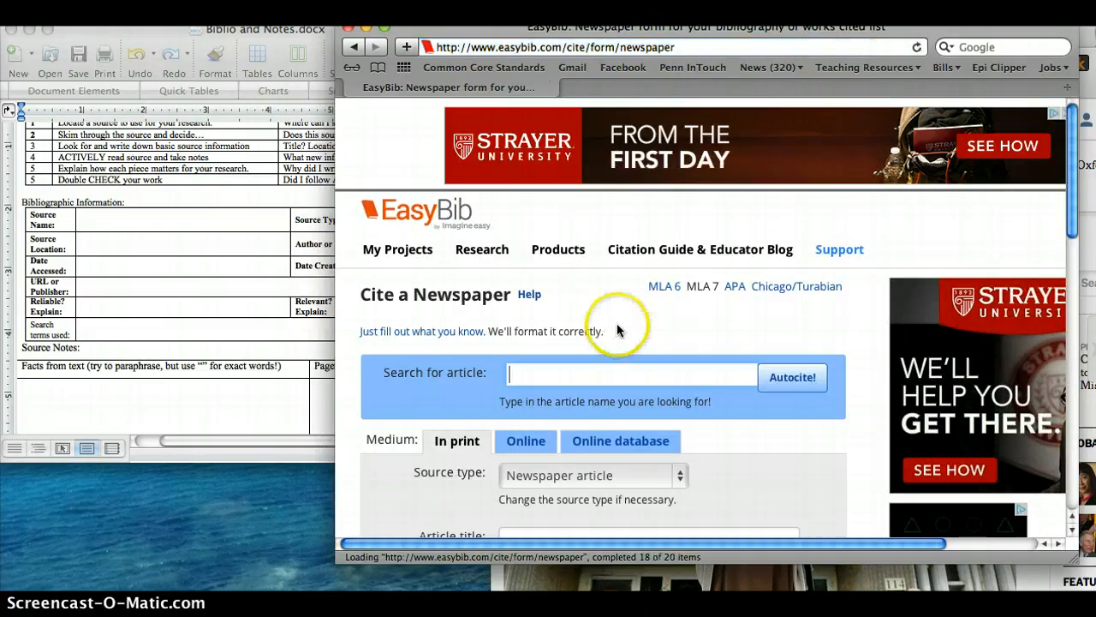
- Set the newspaper citation's medium to Online, published directly online, with Newspaper article as the source type
scroll(617, 326, "down", 5)
scroll(616, 323, "down", 1)
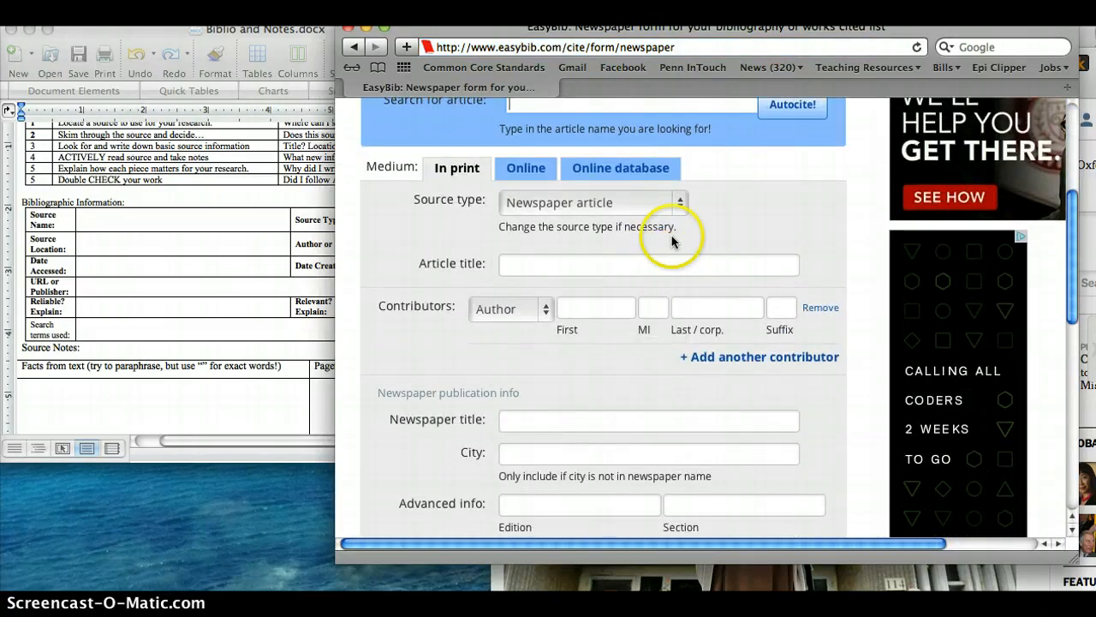
scroll(632, 318, "up", 3)
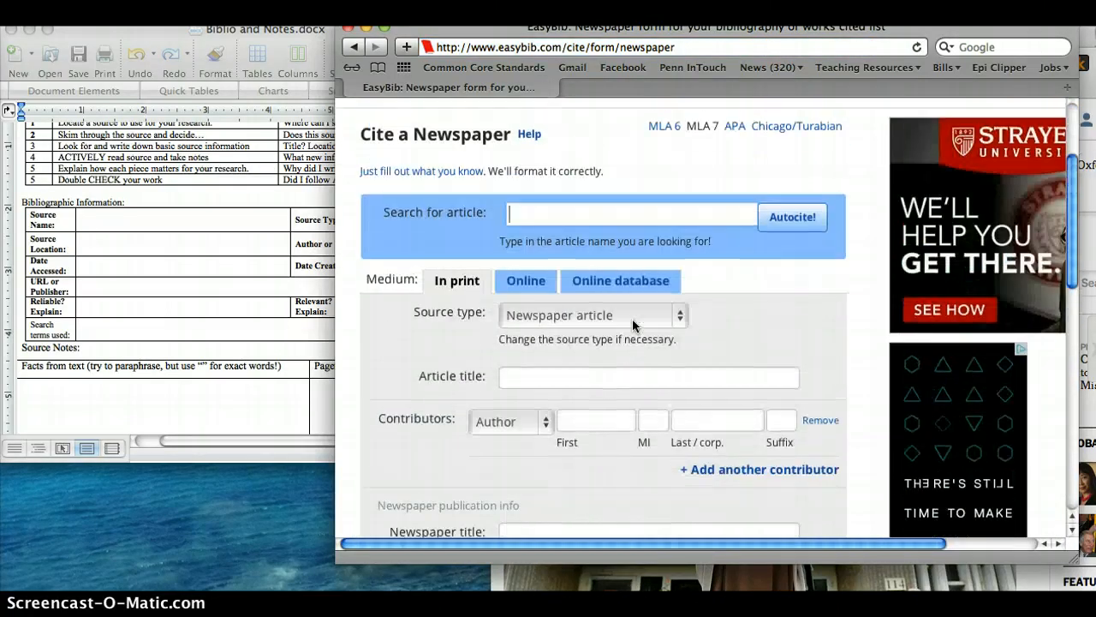
left_click(523, 281)
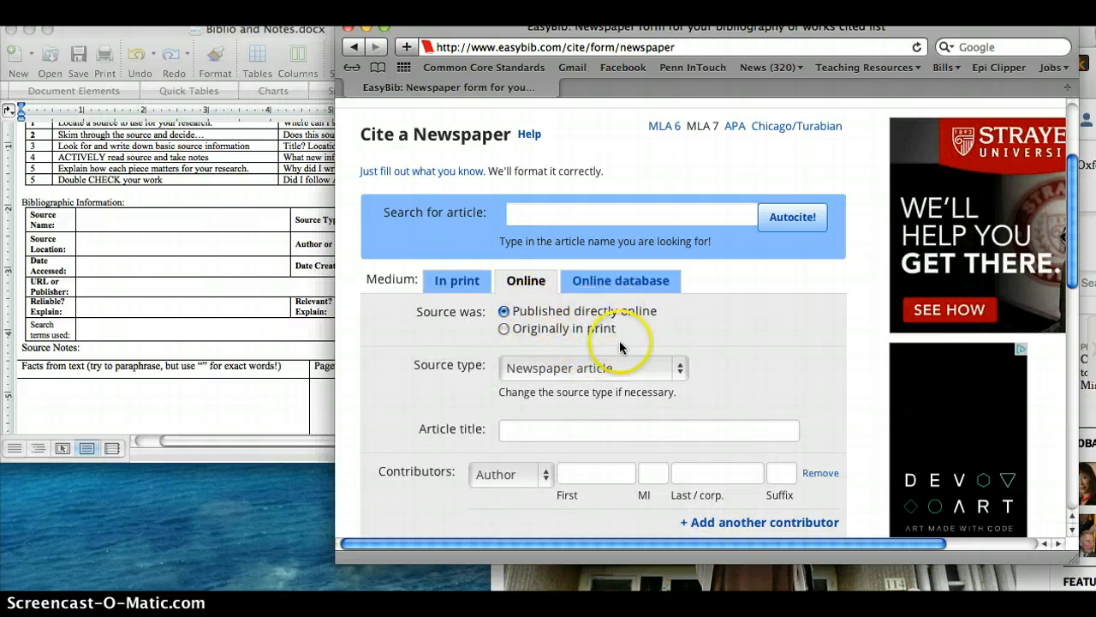
scroll(620, 340, "down", 3)
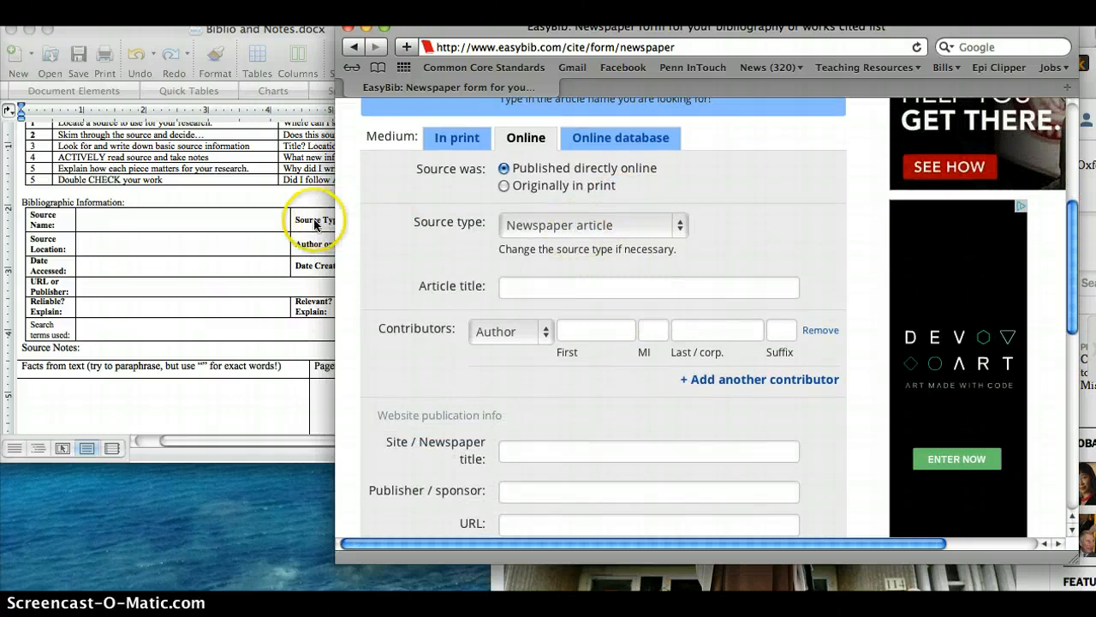
left_click(518, 227)
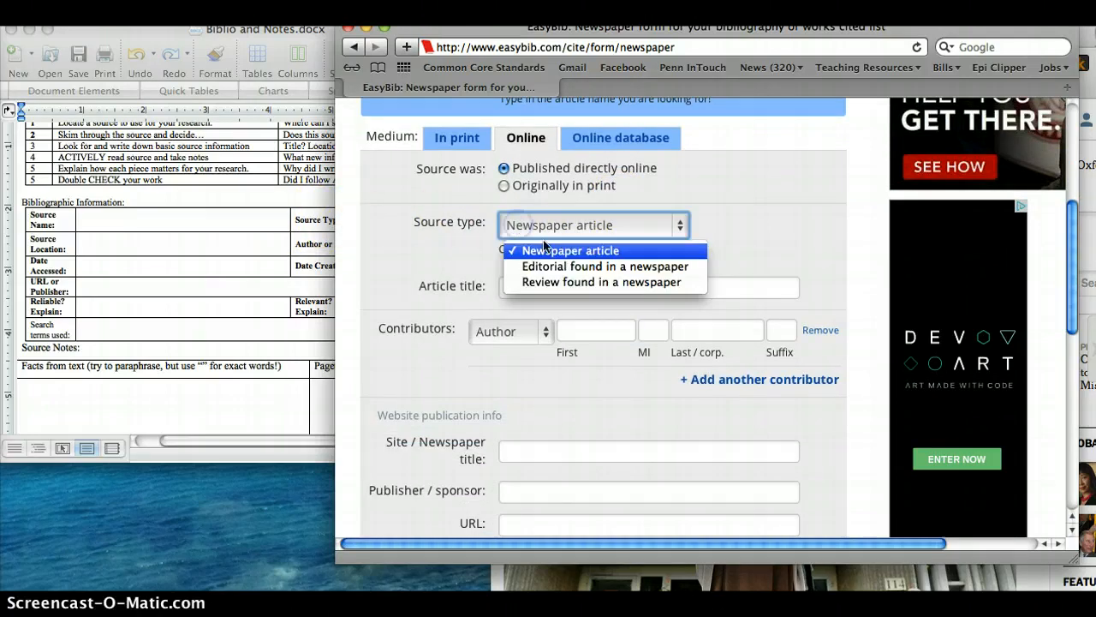
left_click(555, 251)
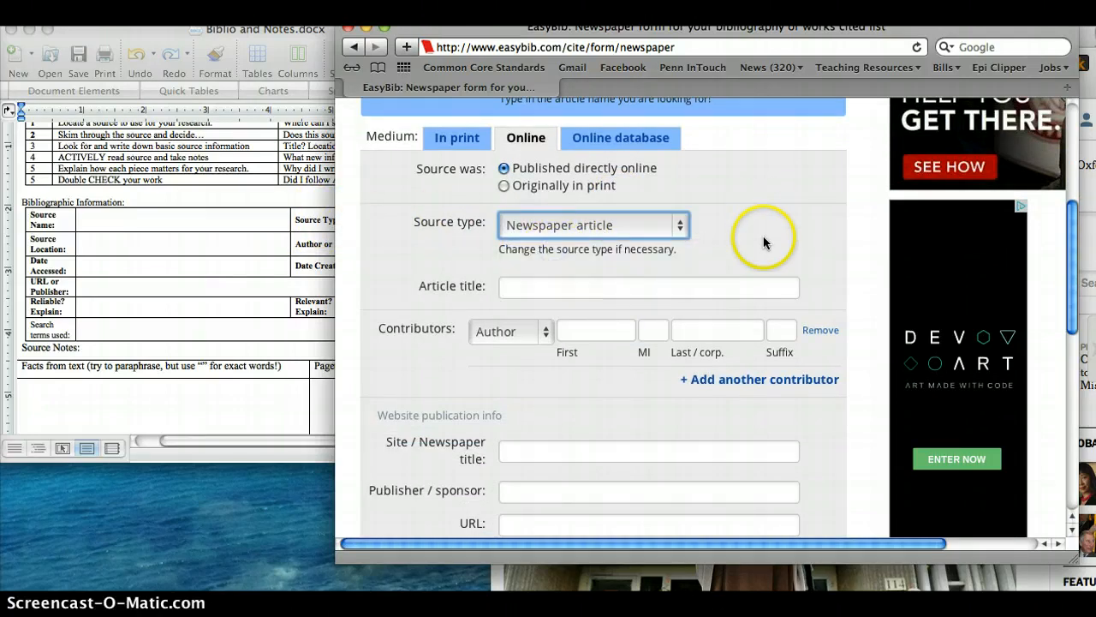
- Check the headline of the New York Times article in Chrome and enter "Has the 'Burqa Ban' Worked in France?" as the article title in EasyBib
left_click(695, 288)
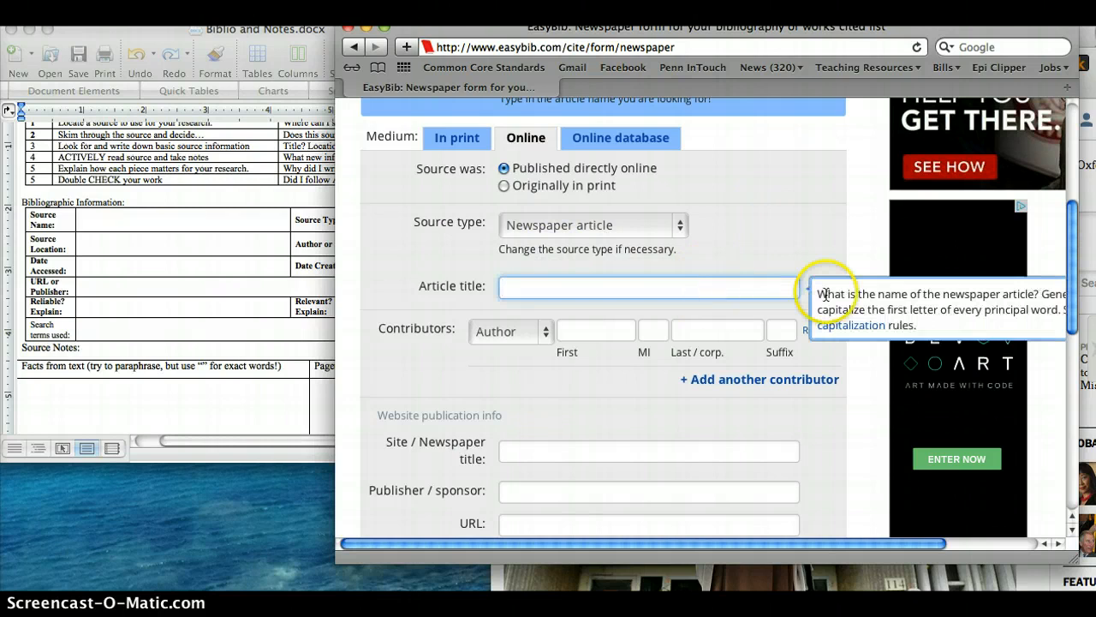
scroll(910, 289, "right", 3)
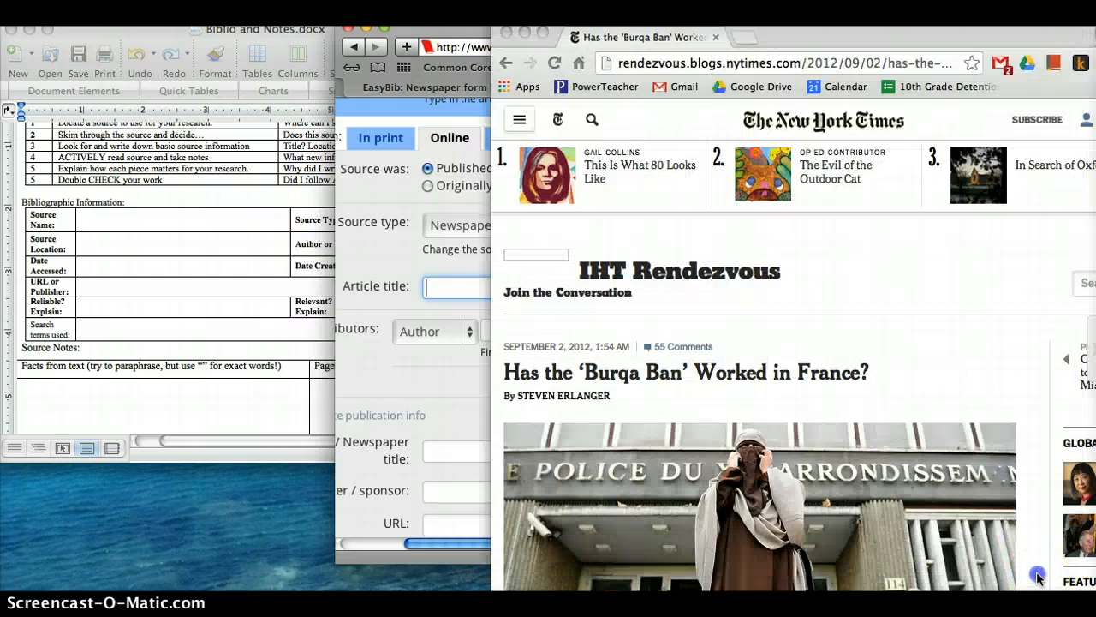
left_click(1041, 575)
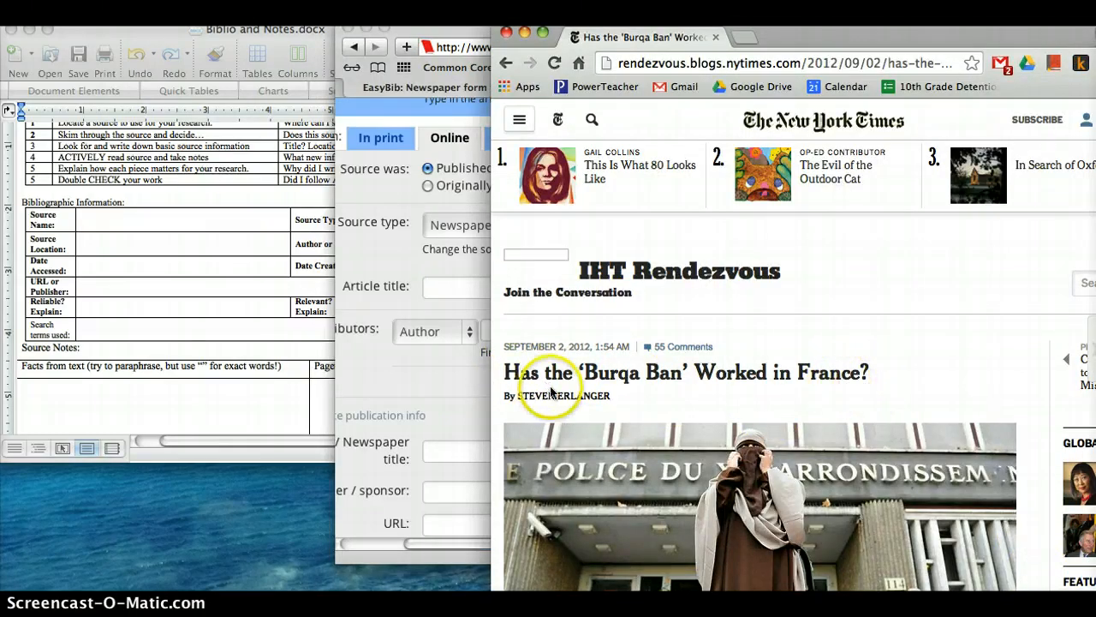
left_click(387, 263)
type("Has ")
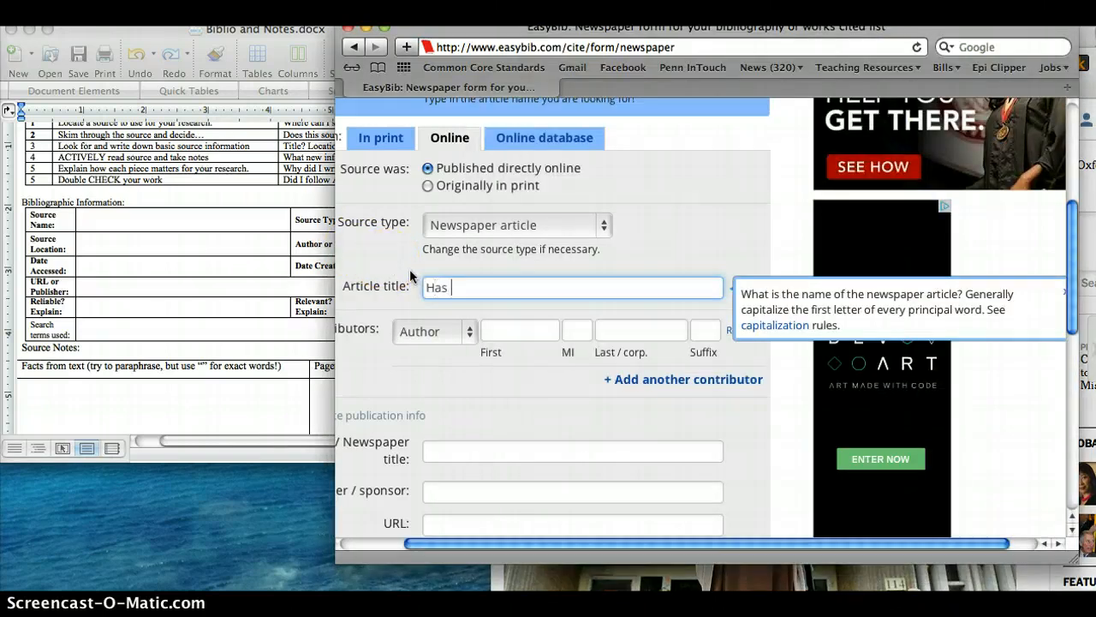
type("the 'Burqa Ban' Worke")
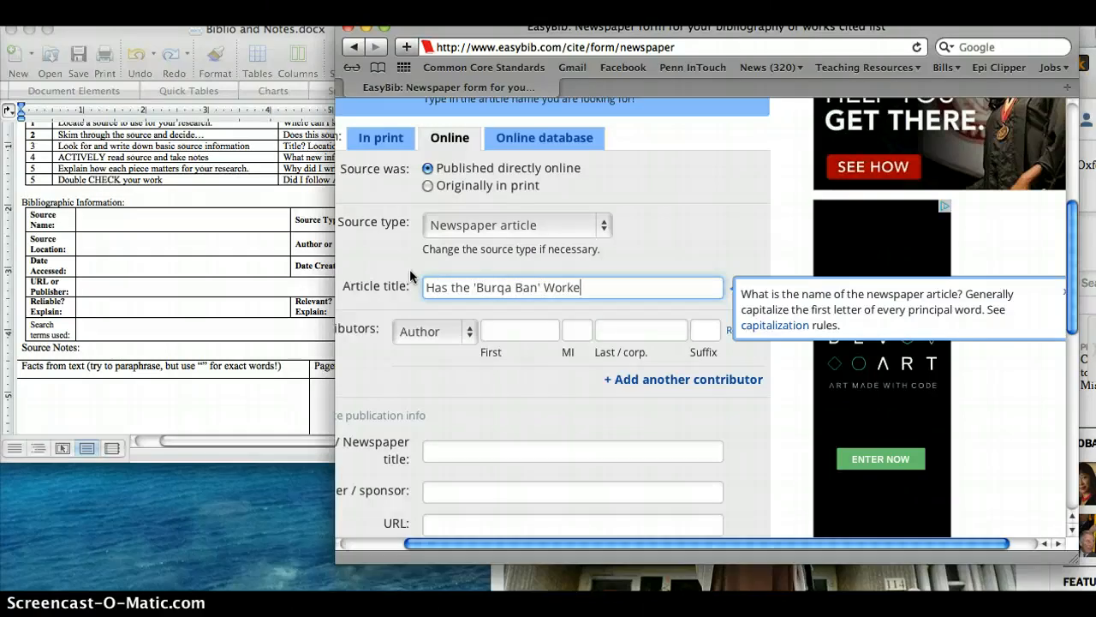
type("d in France?")
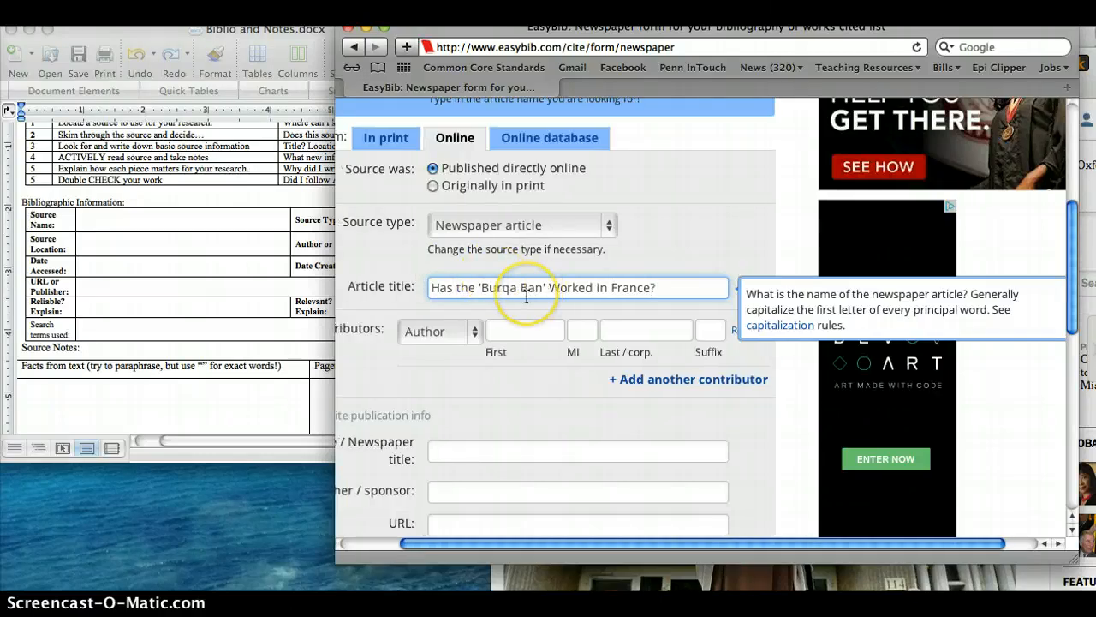
- Keep the contributor role as Author and enter the author's first and last name from the article's byline in Chrome
scroll(527, 295, "down", 2)
scroll(527, 295, "left", 2)
scroll(527, 295, "down", 1)
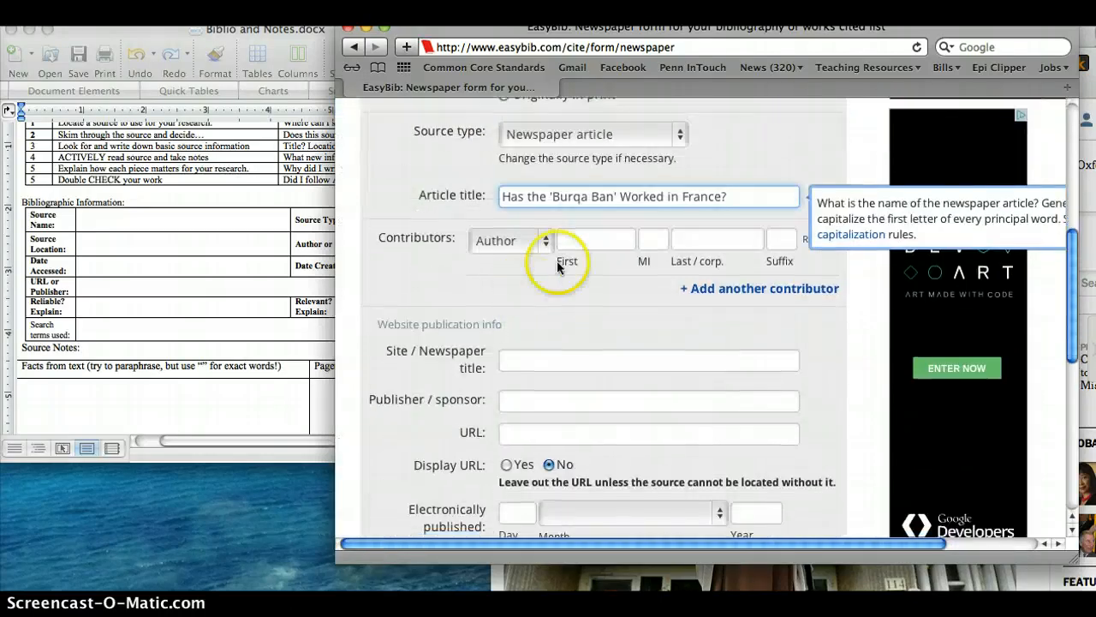
left_click(504, 244)
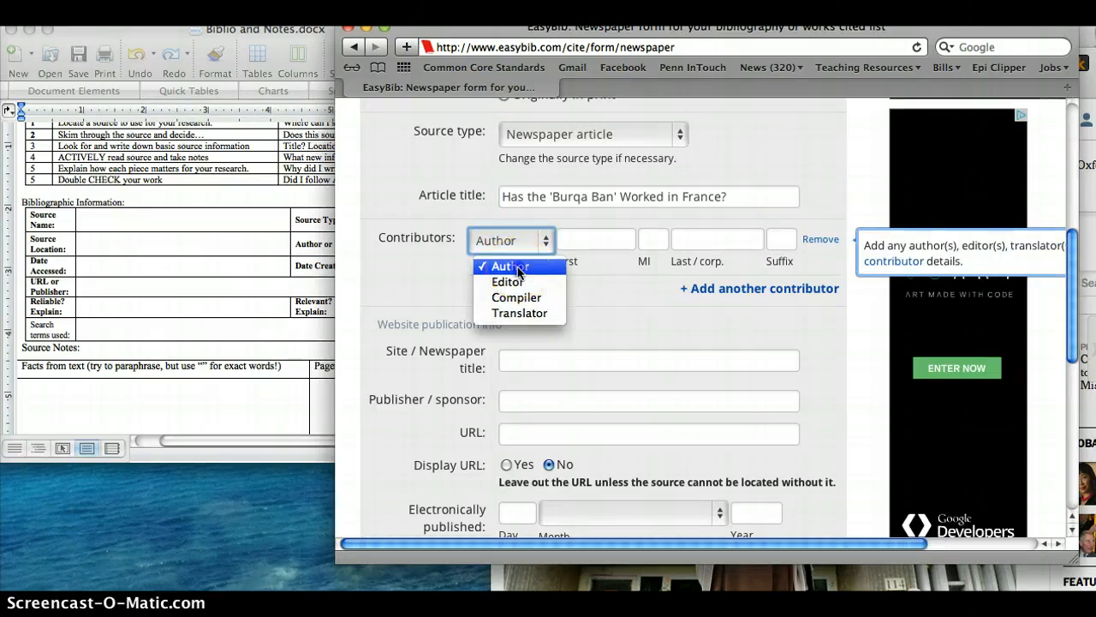
left_click(518, 267)
left_click(1092, 90)
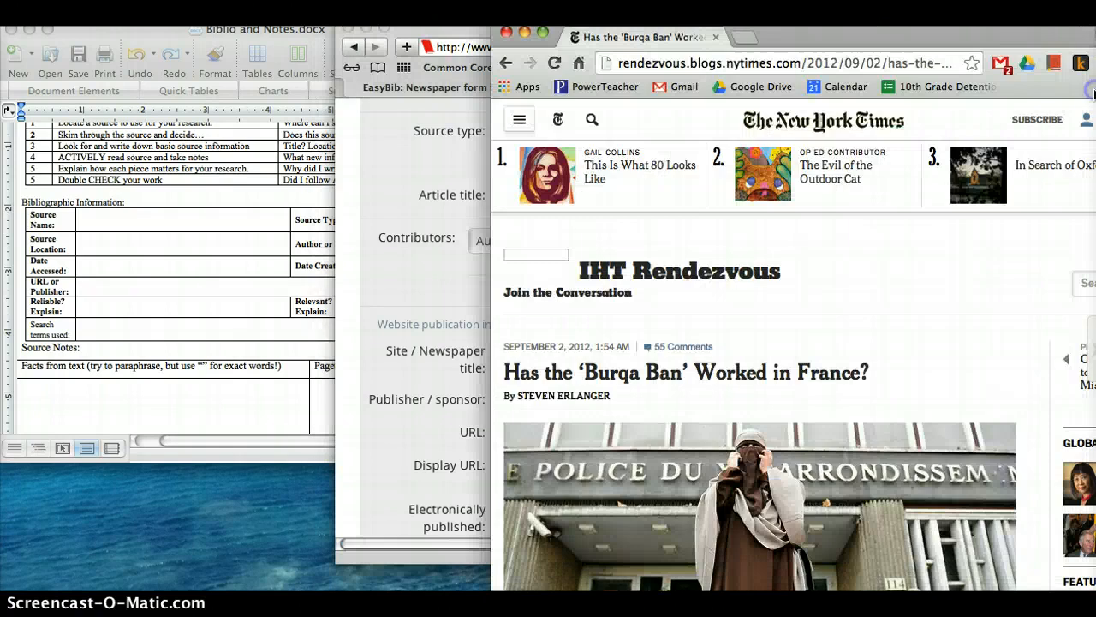
scroll(844, 286, "down", 2)
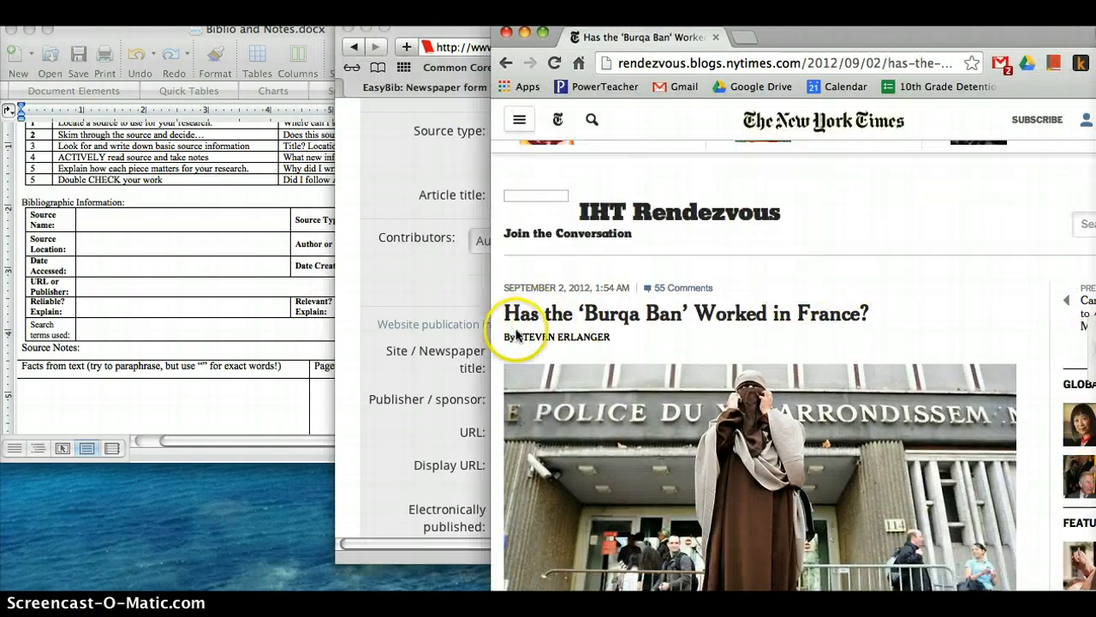
left_click(410, 292)
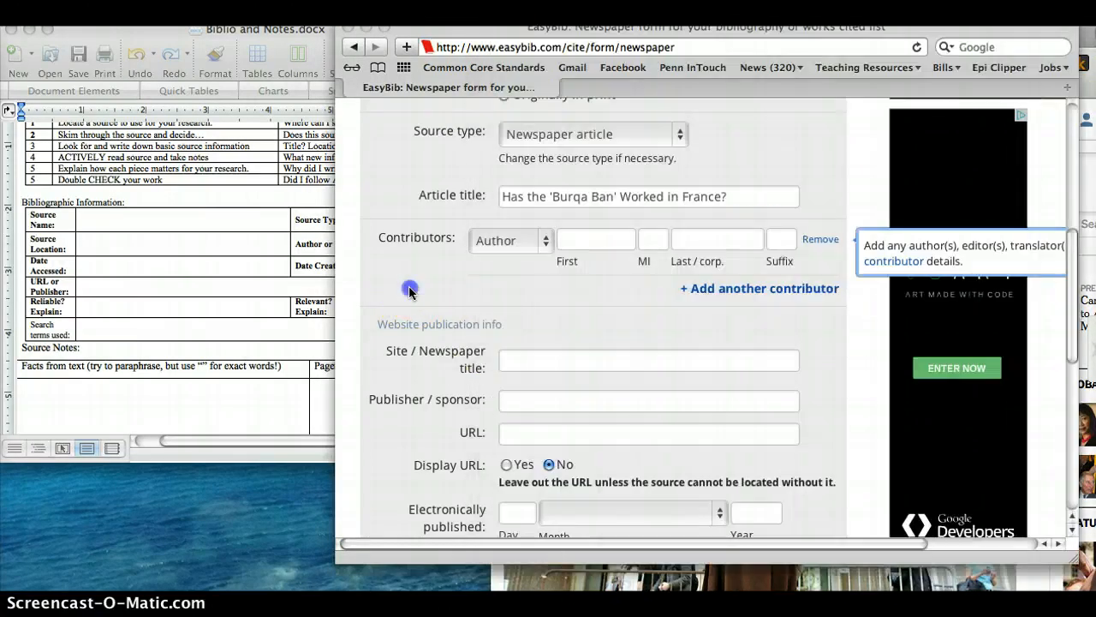
left_click(600, 242)
type("Ste")
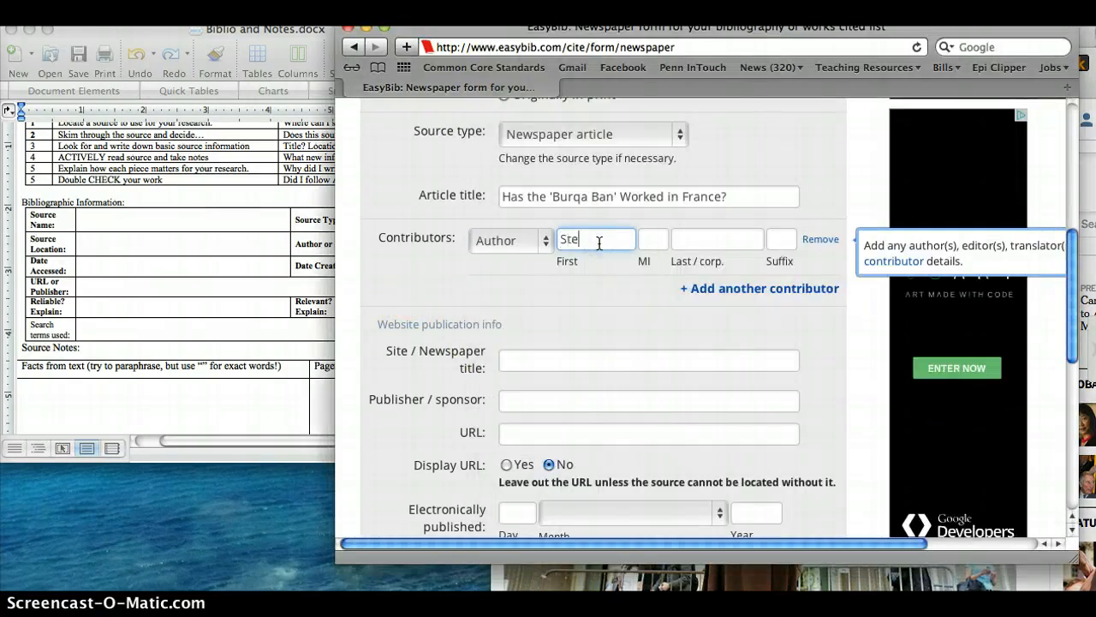
type("ven")
left_click(1083, 176)
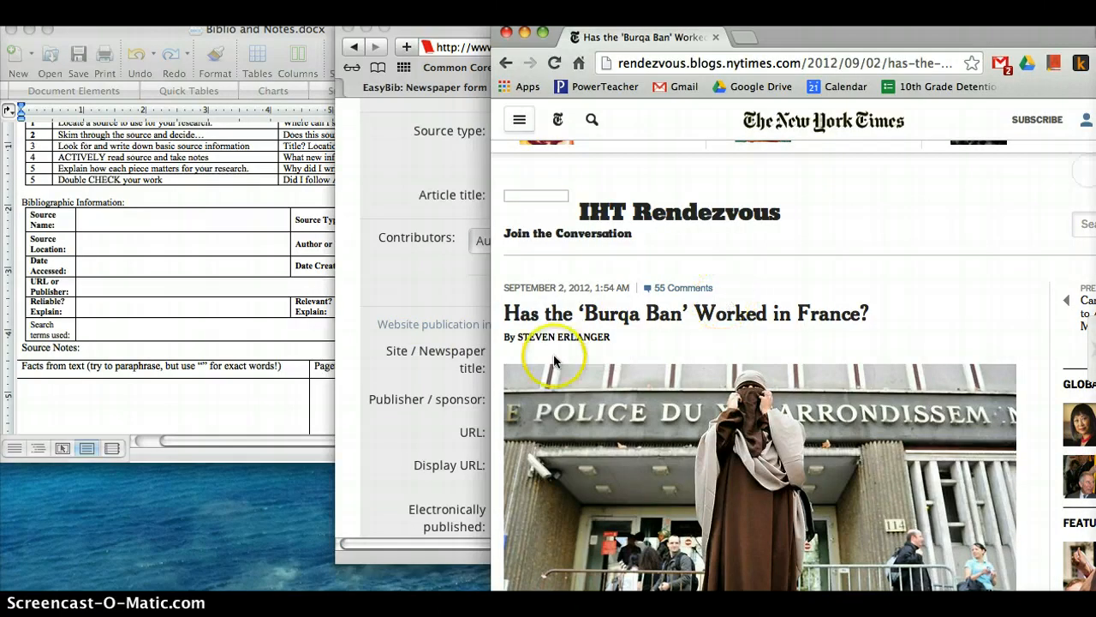
left_click(398, 291)
left_click(704, 244)
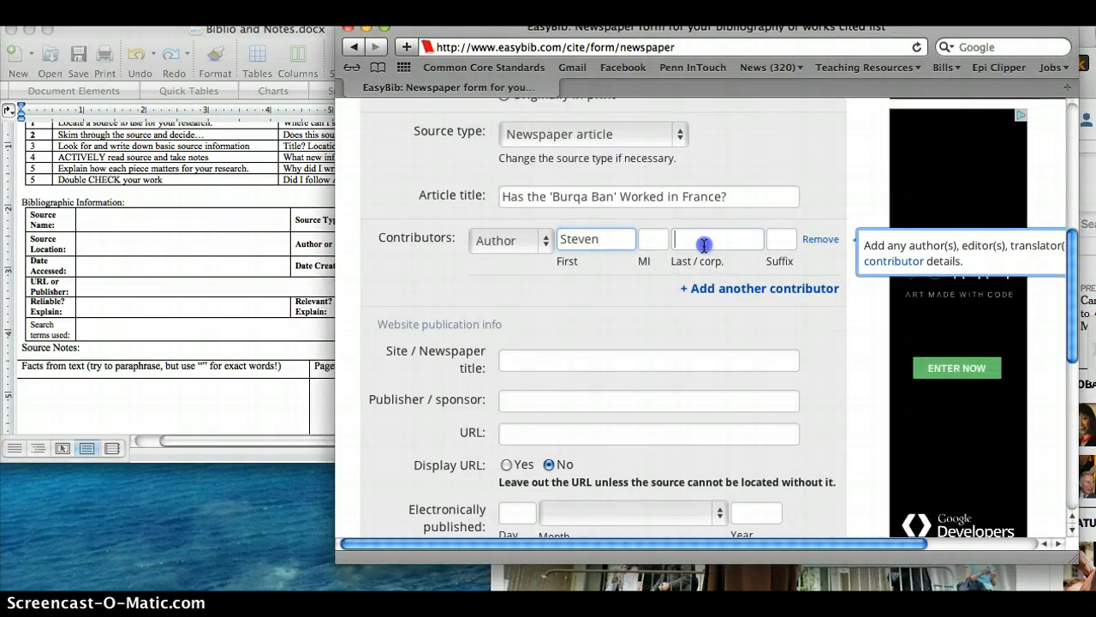
type("Erlanger")
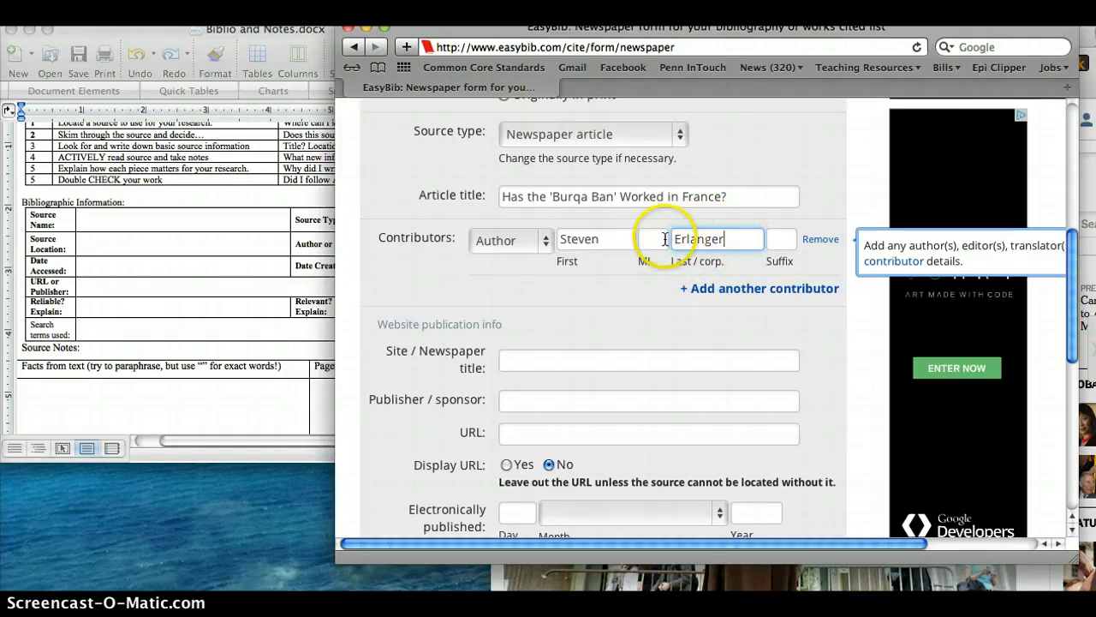
- Enter "New York Times" as the site / newspaper title in the website publication info
scroll(717, 249, "down", 5)
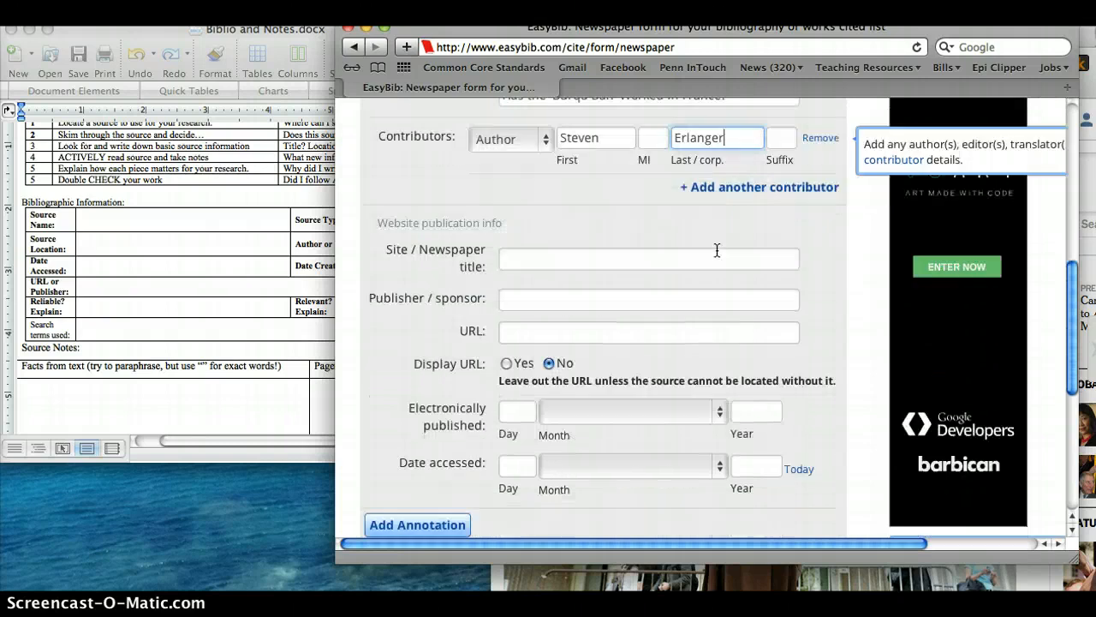
left_click(530, 192)
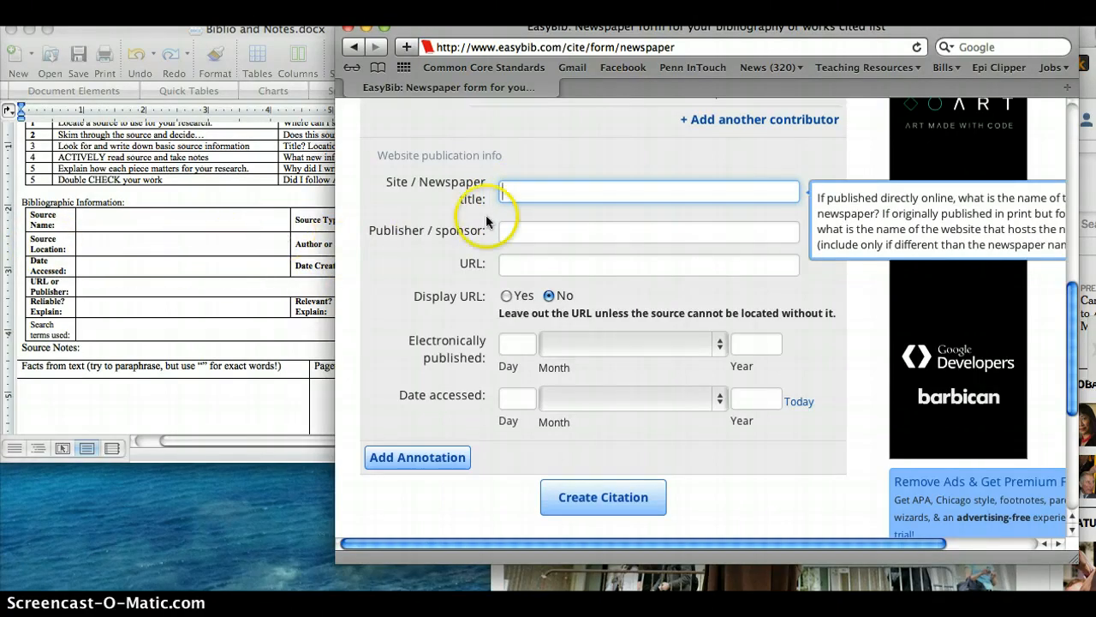
type("New")
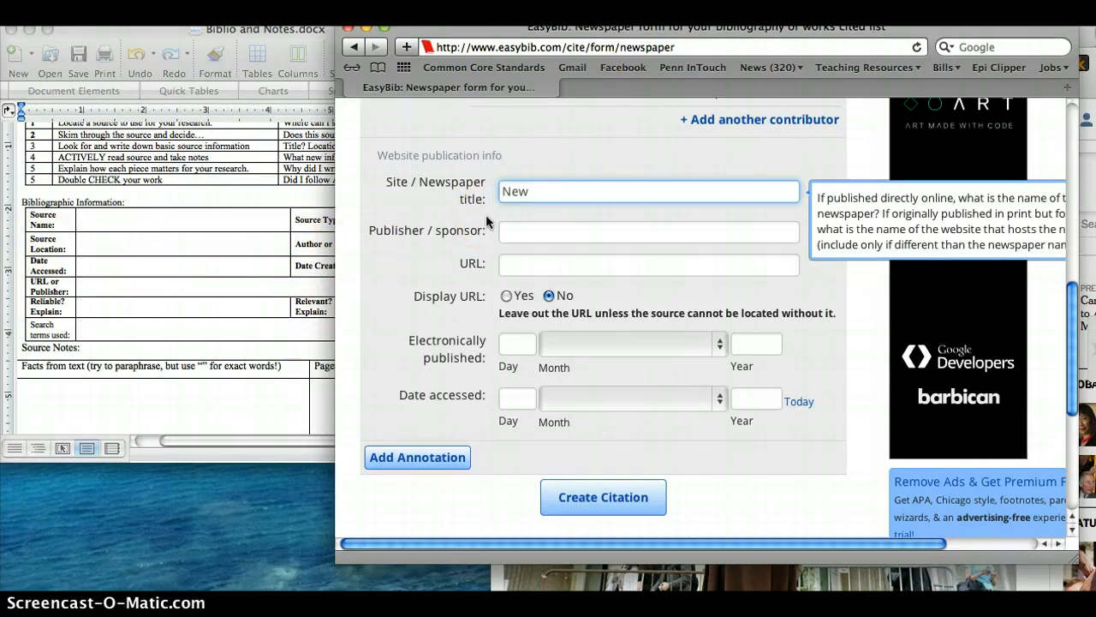
type(" York Times")
- Review the guidance for the publisher / sponsor and the URL without filling them in
left_click(530, 243)
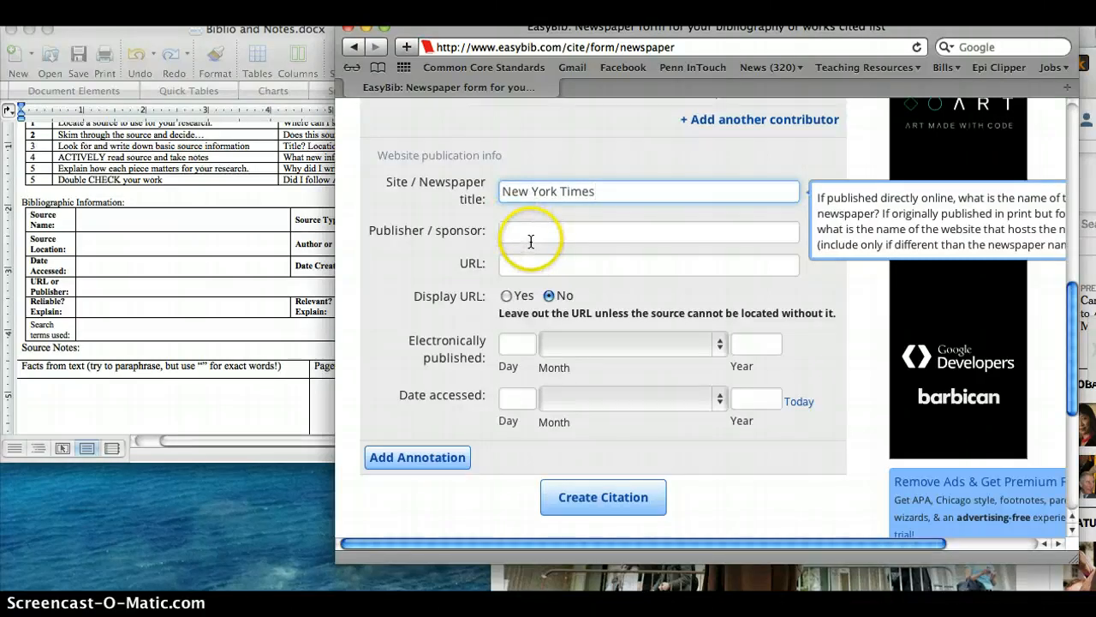
scroll(541, 237, "down", 1)
left_click(540, 211)
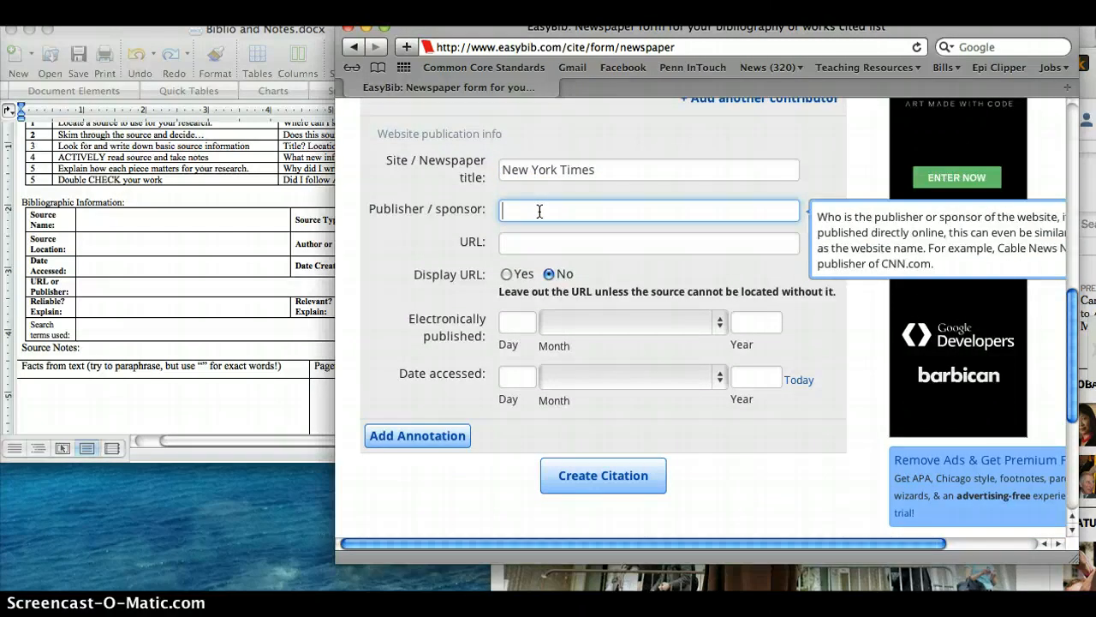
left_click(536, 215)
left_click(530, 248)
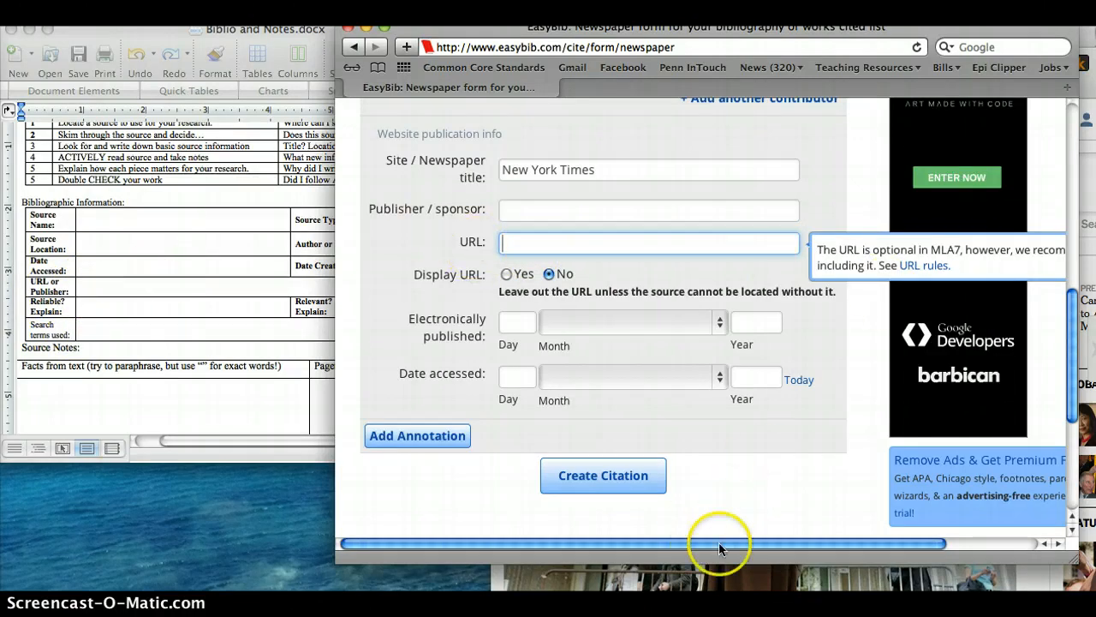
- Examine the full web address of the New York Times article in Chrome, including its long trailing search parameters
left_click(693, 585)
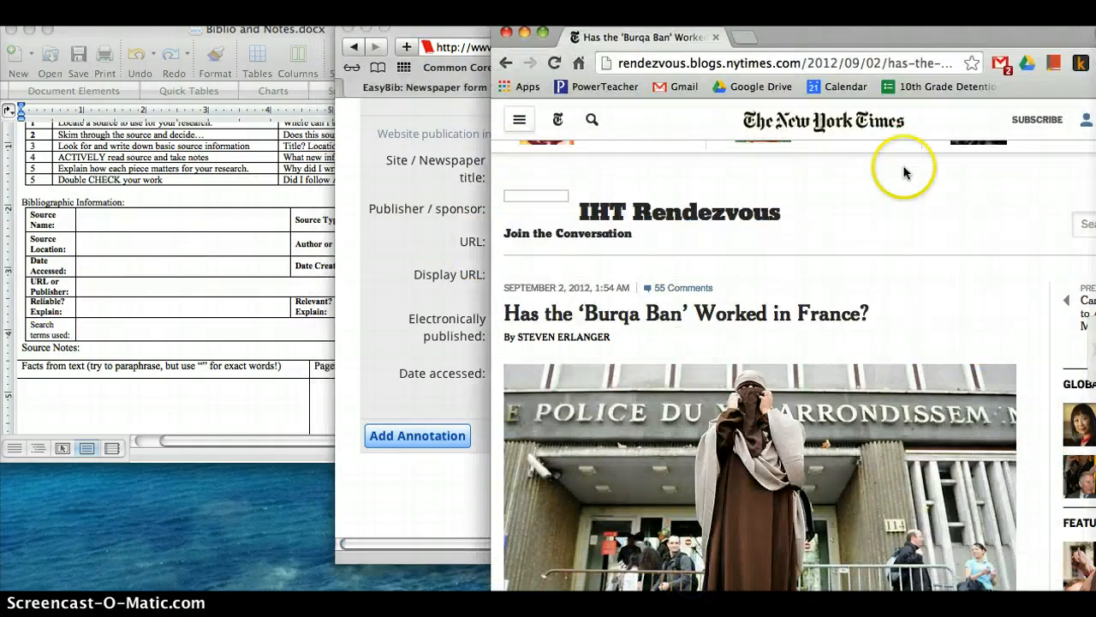
left_click(814, 69)
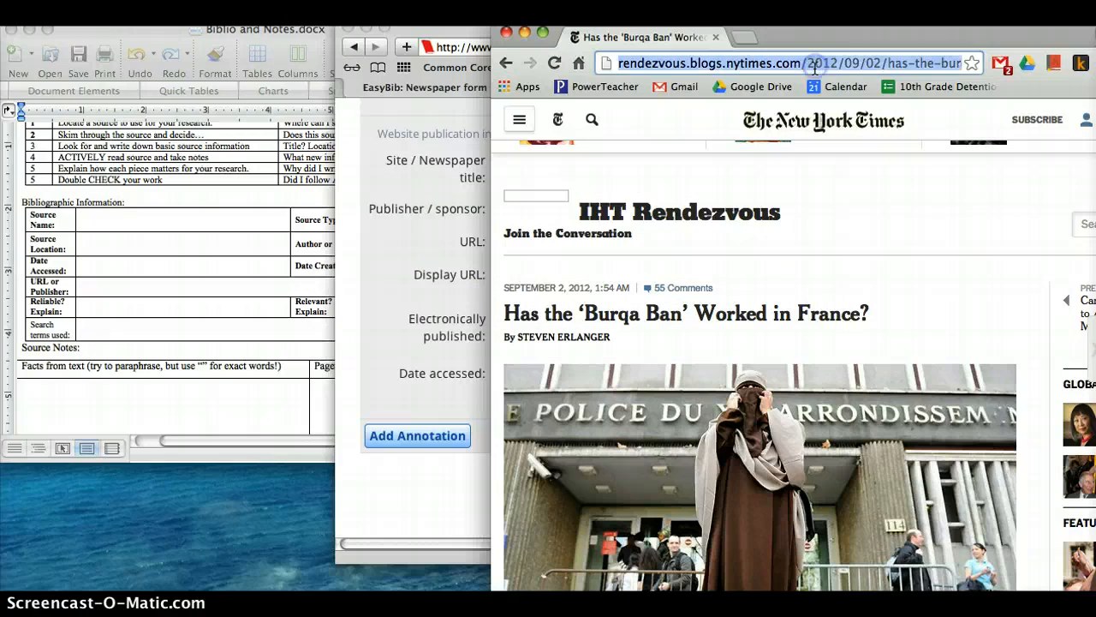
key("Right")
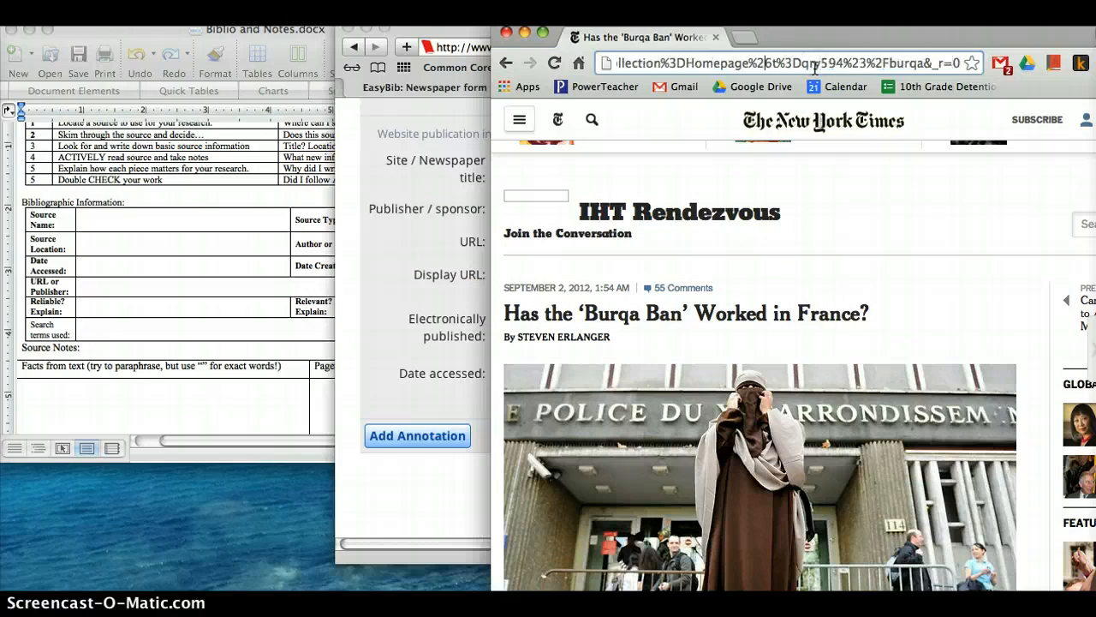
key("Left")
key("Left")
key("Left")
key("Left")
key("Left")
key("Left")
key("Left")
key("Left")
key("Left")
key("Left")
key("Left")
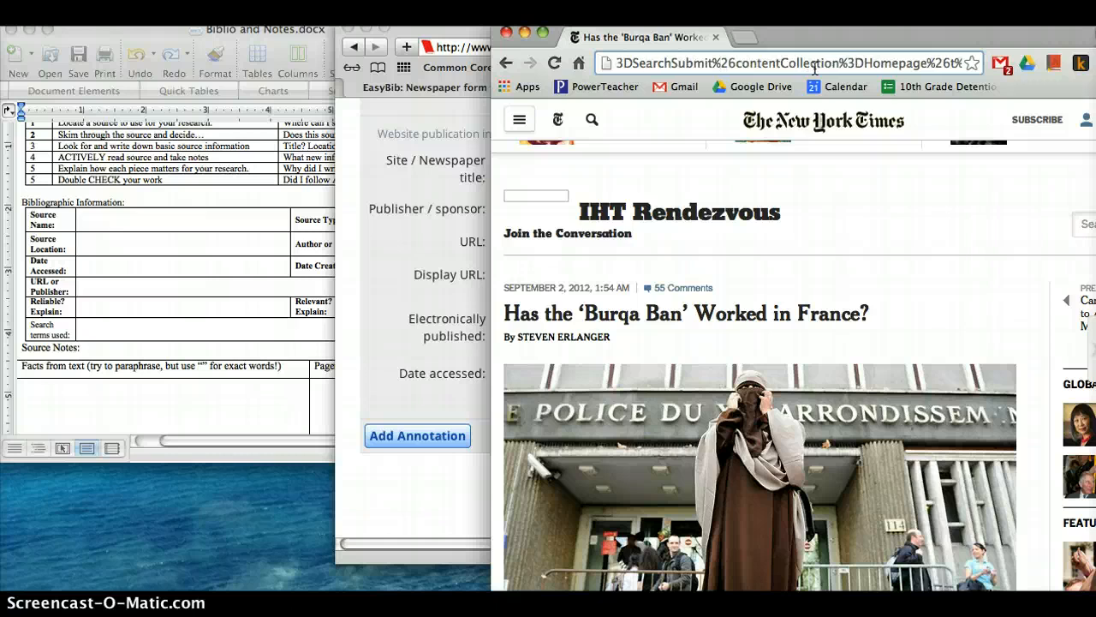
key("Left")
key("Left")
key("Left")
key("Left")
key("Left")
key("Left")
key("Left")
key("Left")
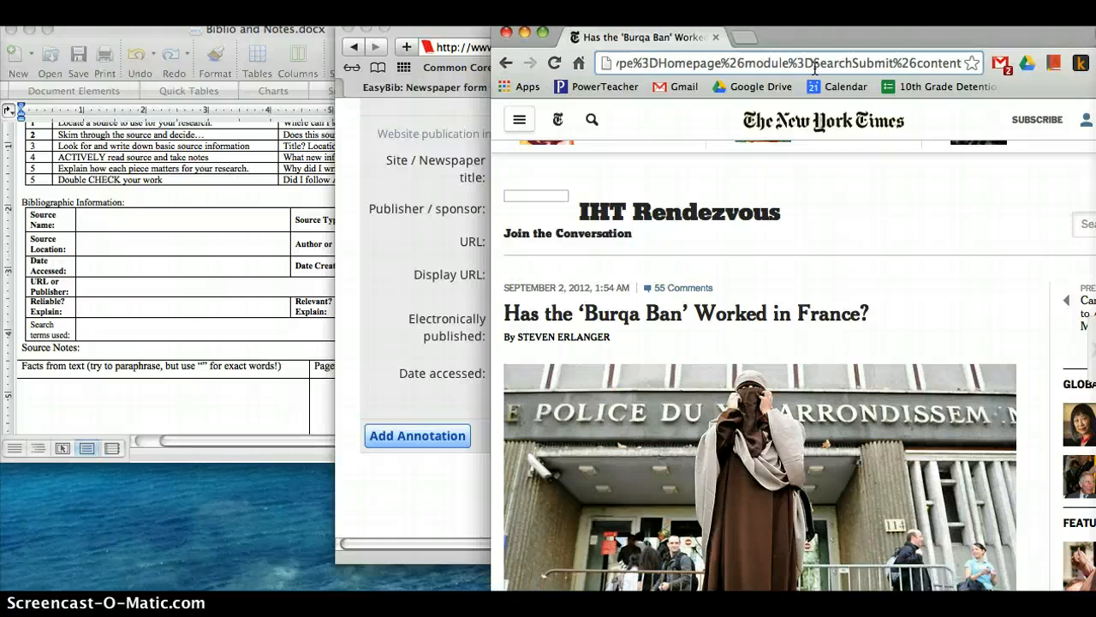
key("Left")
key("Left")
key("Left")
key("Left")
key("Left")
key("Left")
key("Left")
key("Left")
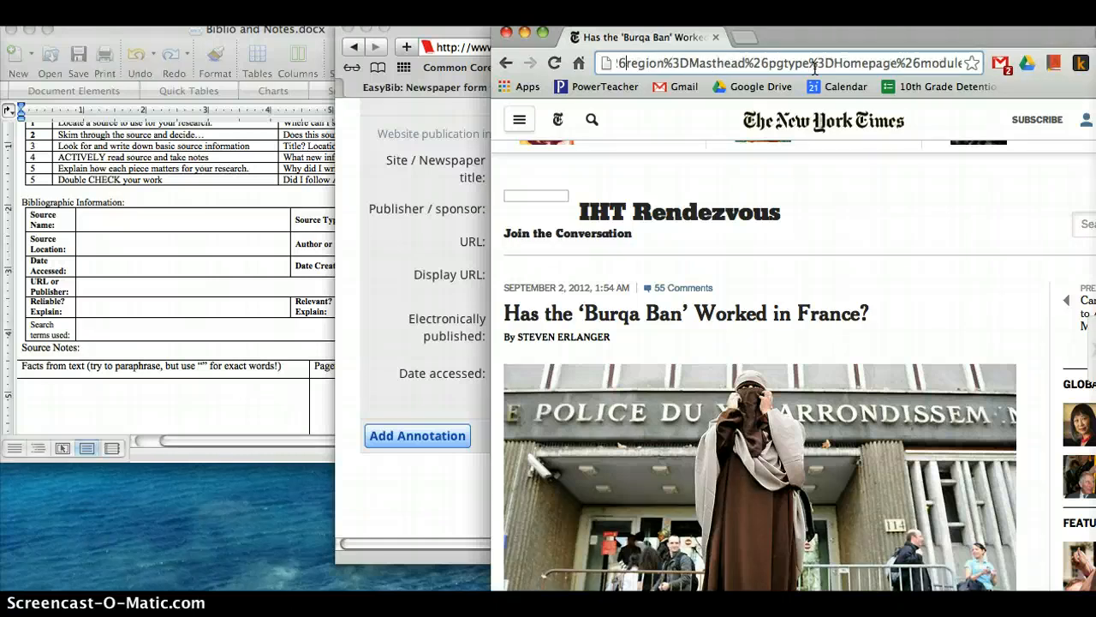
key("Left")
key("Left")
key("Left")
key("Left")
key("Left")
key("Left")
key("Left")
key("Left")
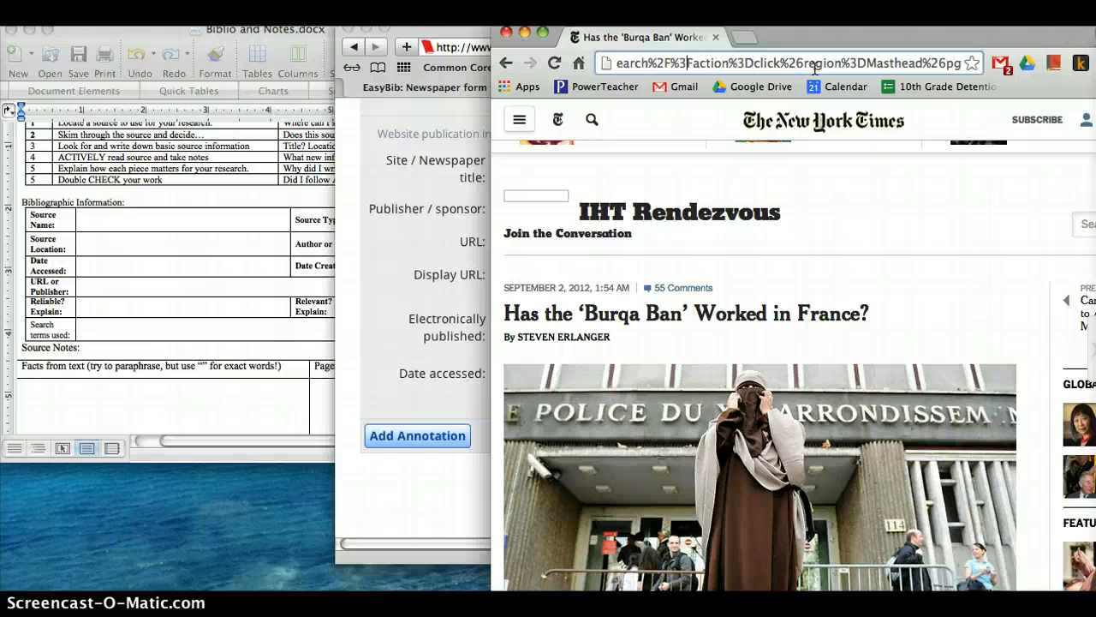
left_click(991, 214)
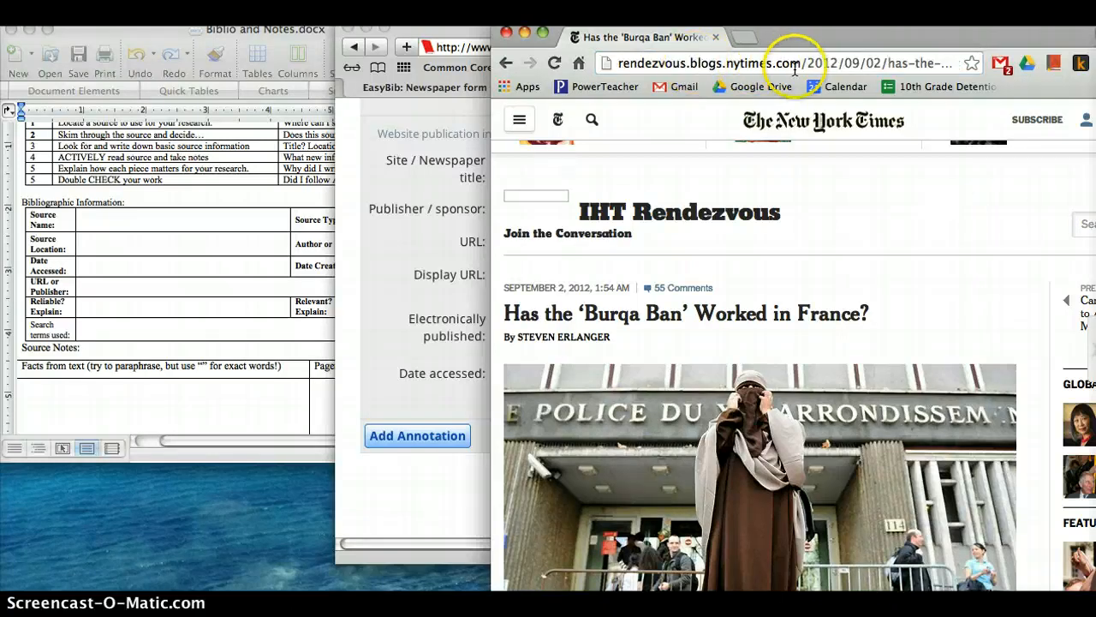
- Pick out the article's base web address in Chrome, enter rendezvous.blogs.newyorktimes.com as the citation's URL, and set Display URL to Yes
left_click_drag(796, 65, 635, 59)
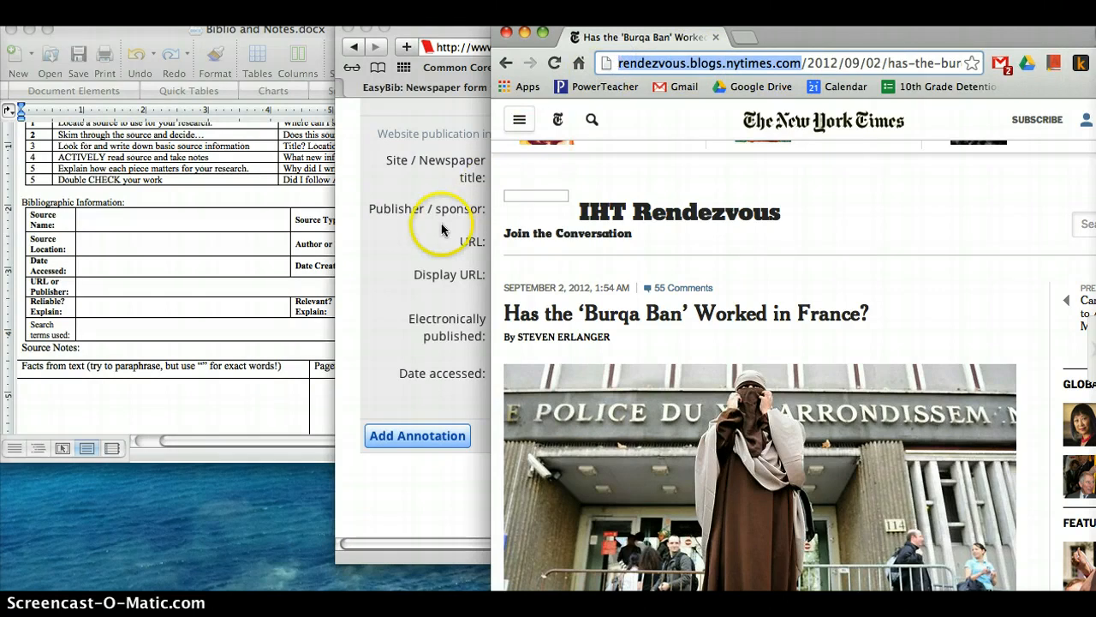
left_click(373, 276)
left_click(560, 282)
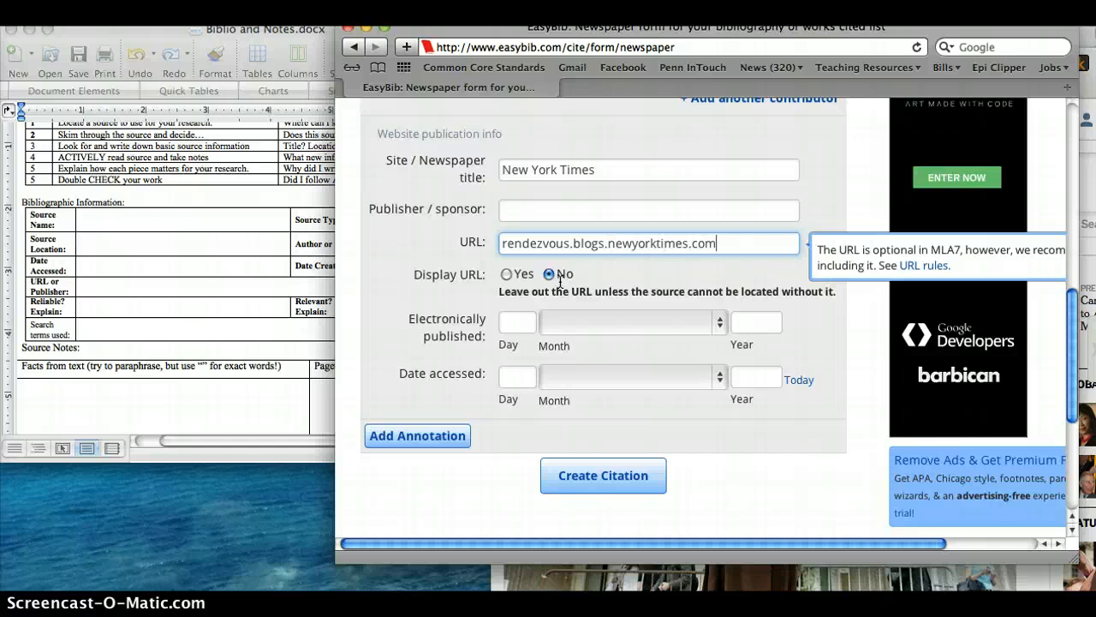
left_click(507, 275)
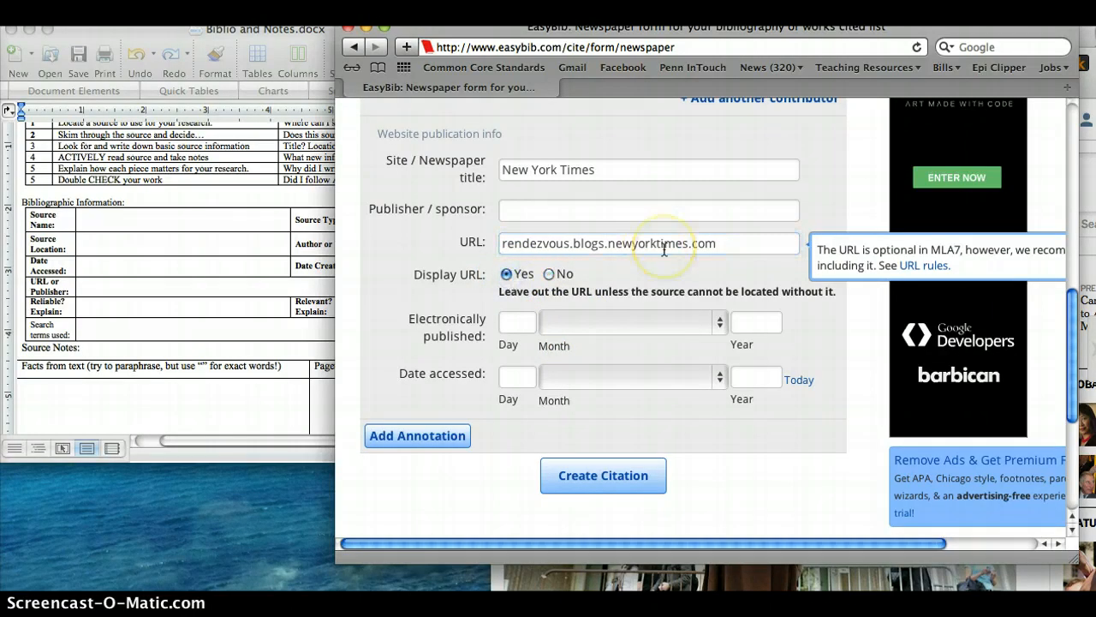
- Check the article's date in Chrome and set the electronically published date to 2 September 2012
scroll(663, 249, "down", 3)
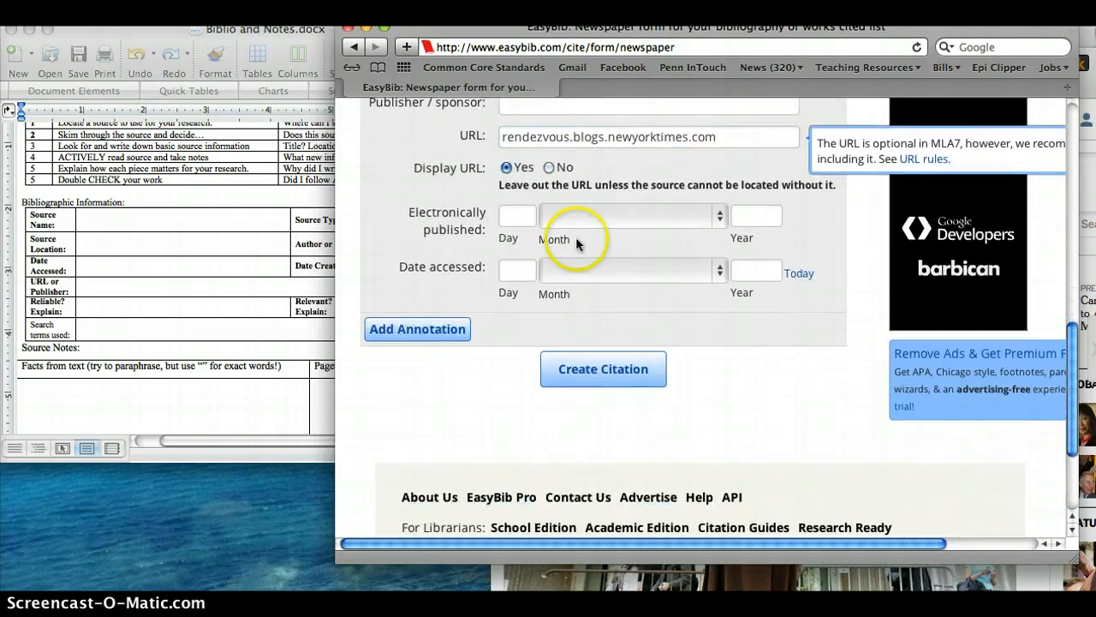
left_click(518, 216)
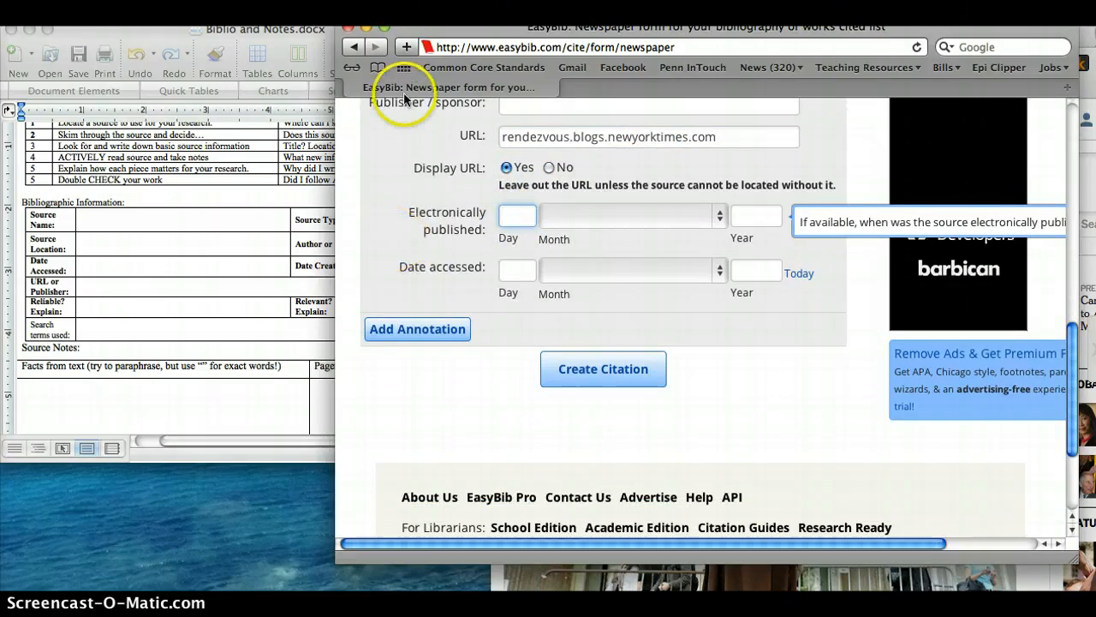
left_click_drag(437, 30, 531, 30)
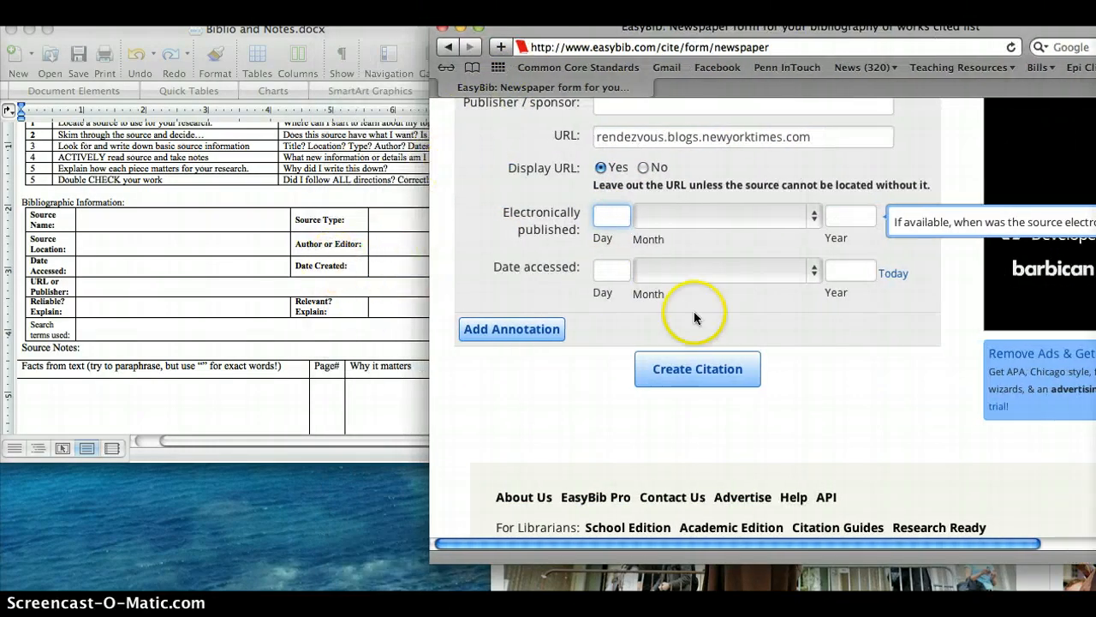
left_click(758, 584)
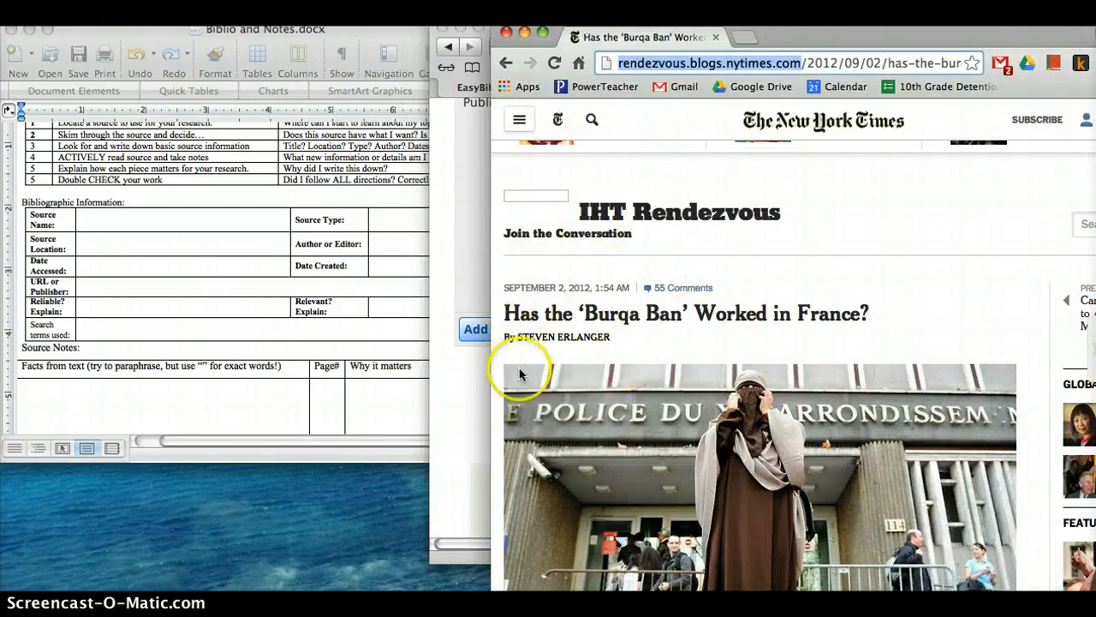
left_click(472, 424)
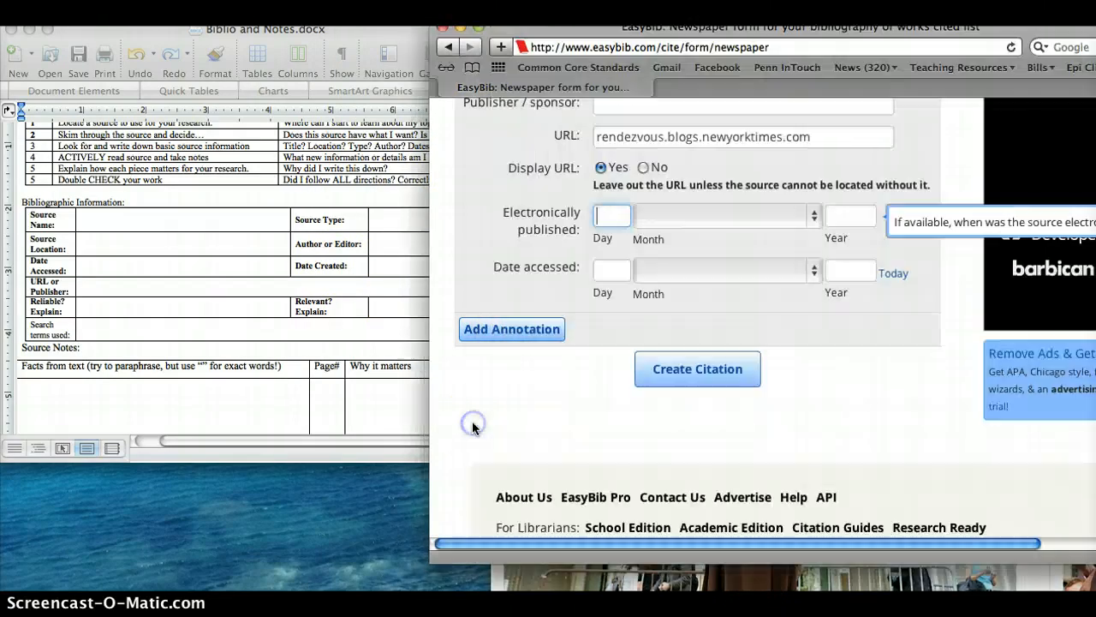
left_click(686, 218)
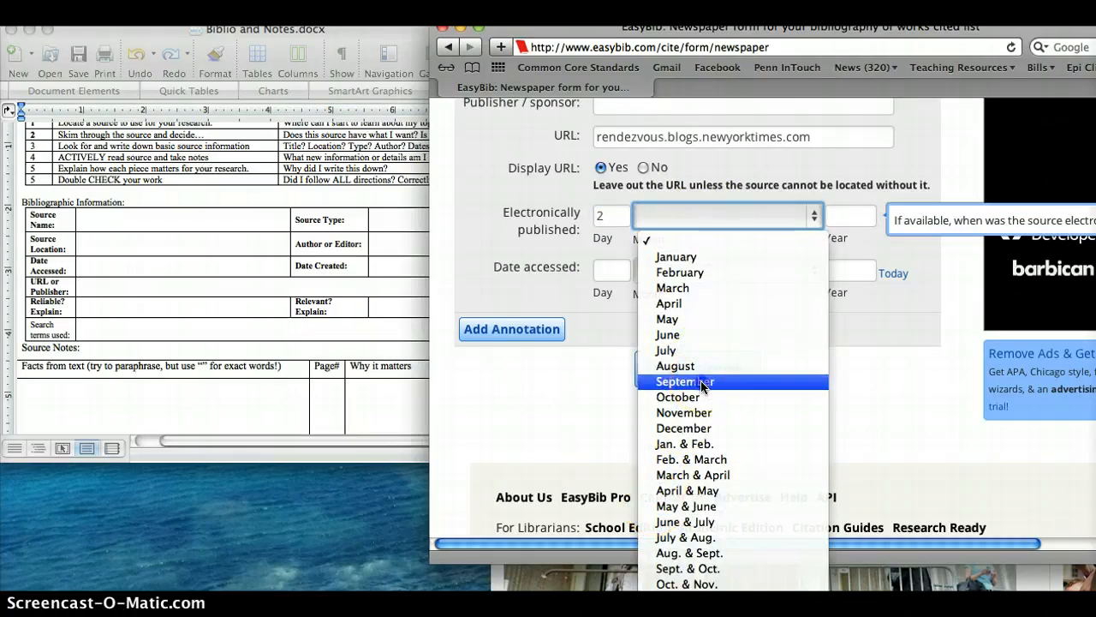
left_click(703, 381)
left_click(851, 225)
type("2012")
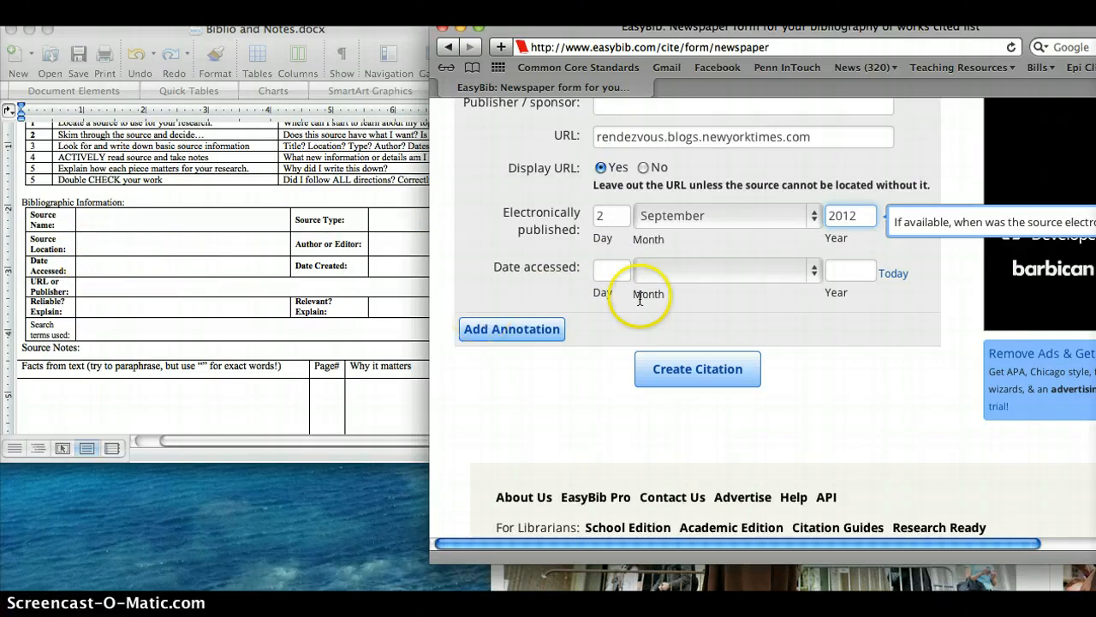
- Set the date accessed to 23 March 2014 and create the newspaper citation
left_click(608, 271)
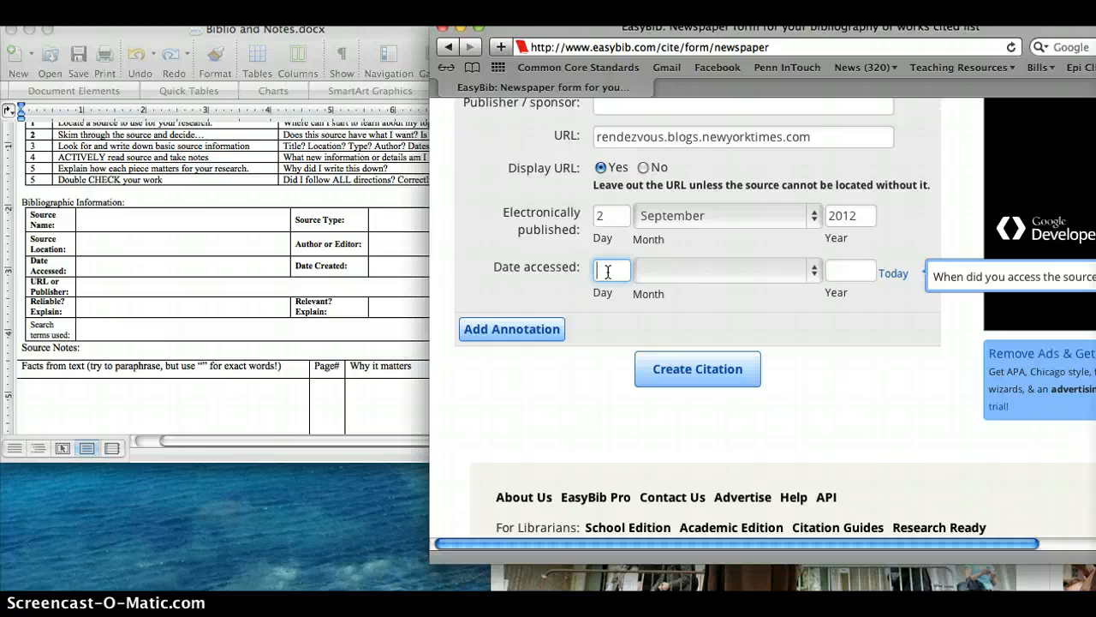
left_click(666, 275)
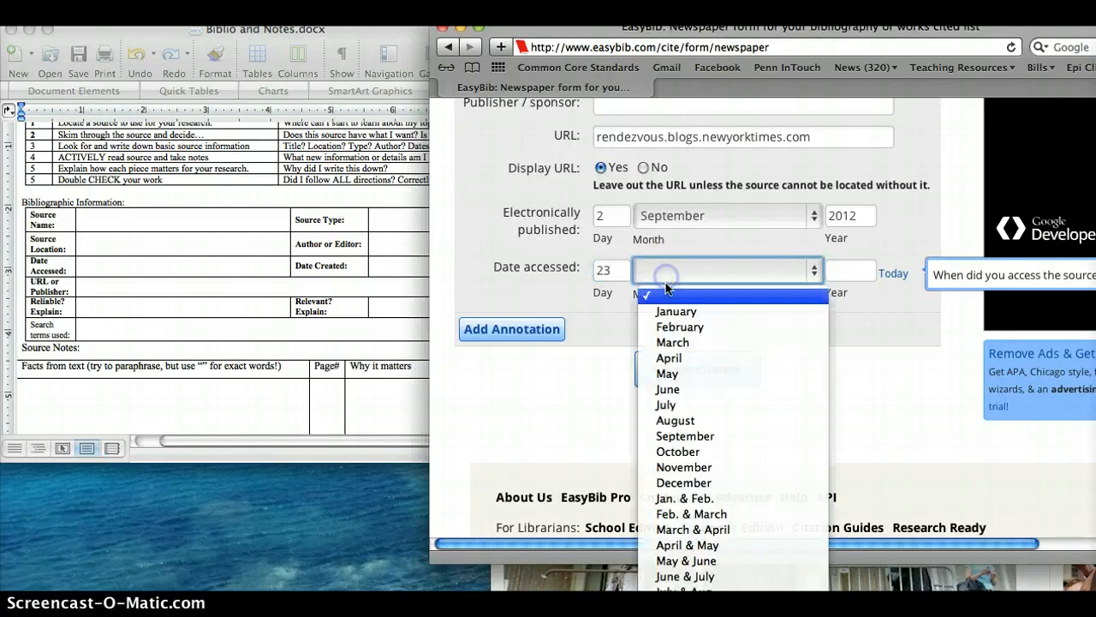
left_click(677, 342)
left_click(853, 272)
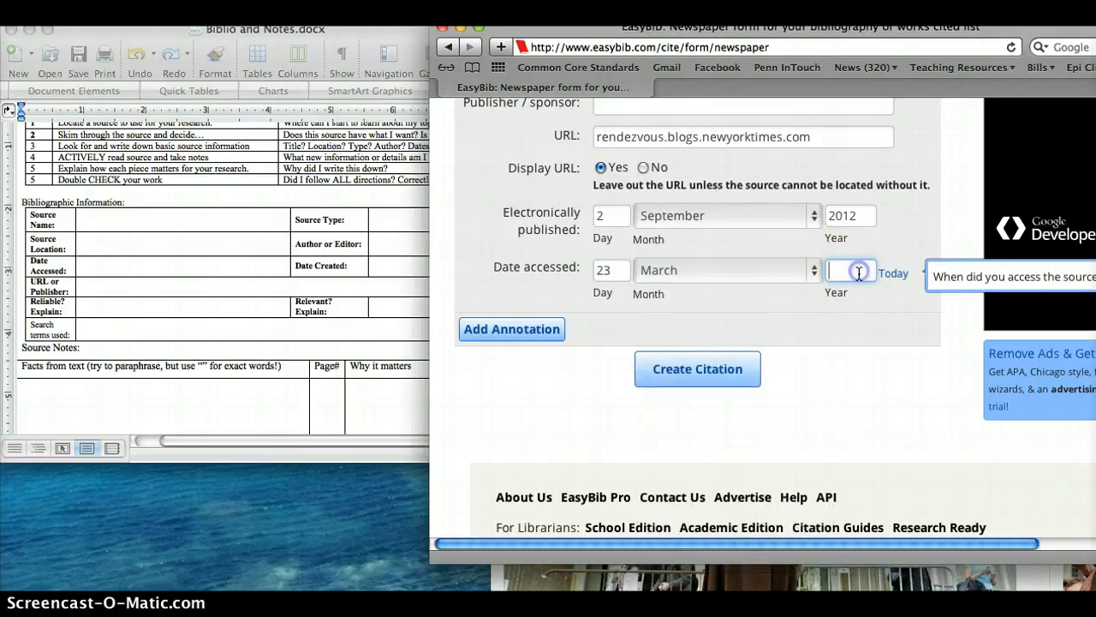
type("2014")
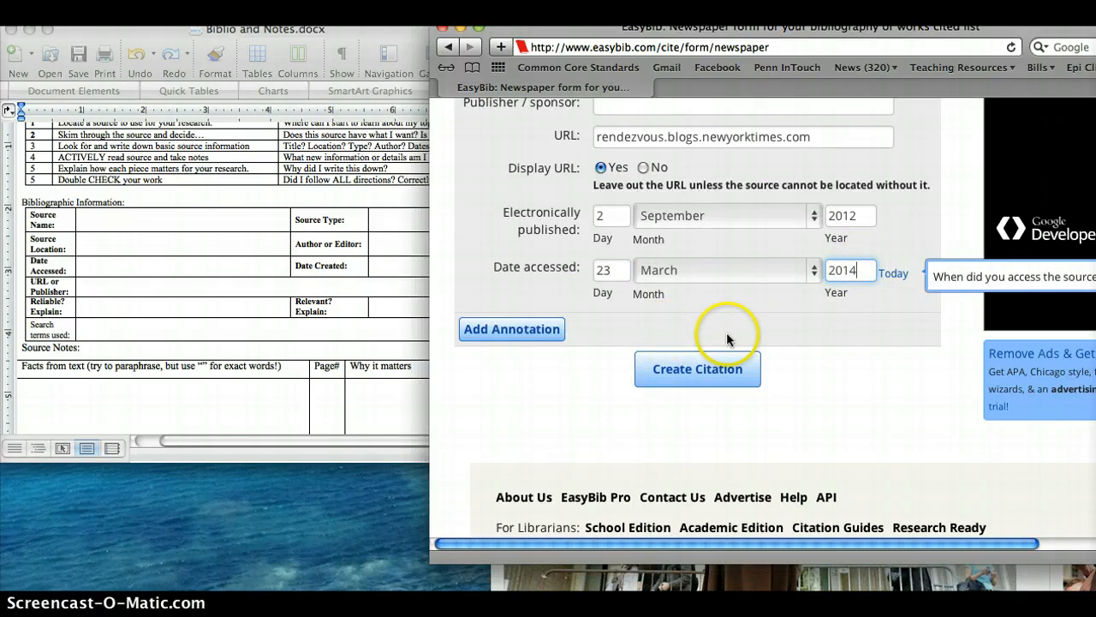
left_click(700, 370)
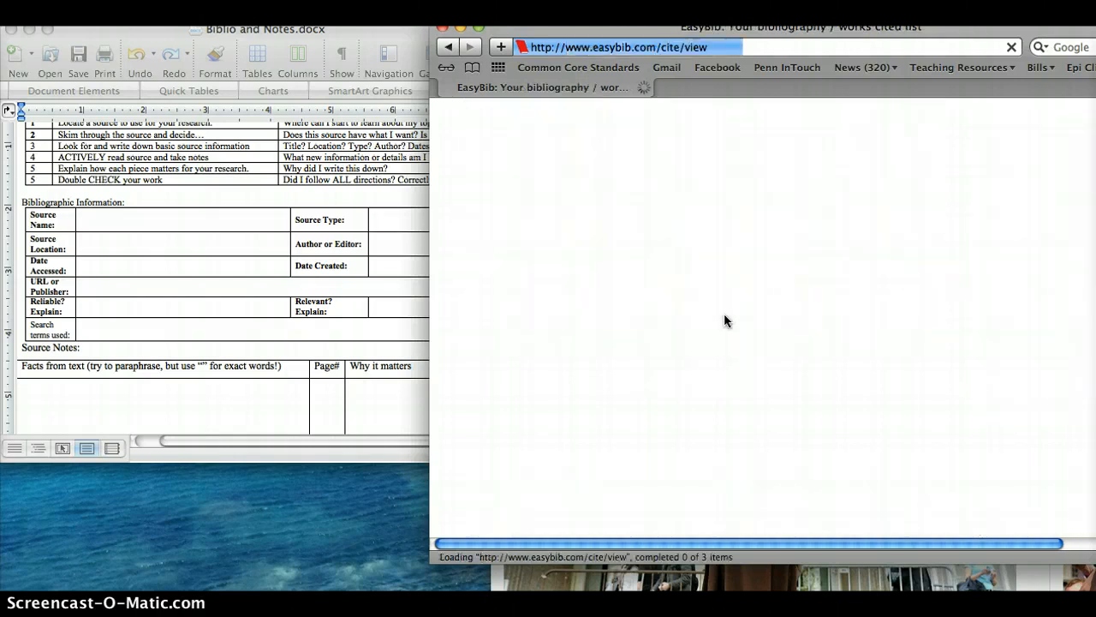
- Review the newly added newspaper citation and the bibliography list containing the article and the book
left_click(762, 336)
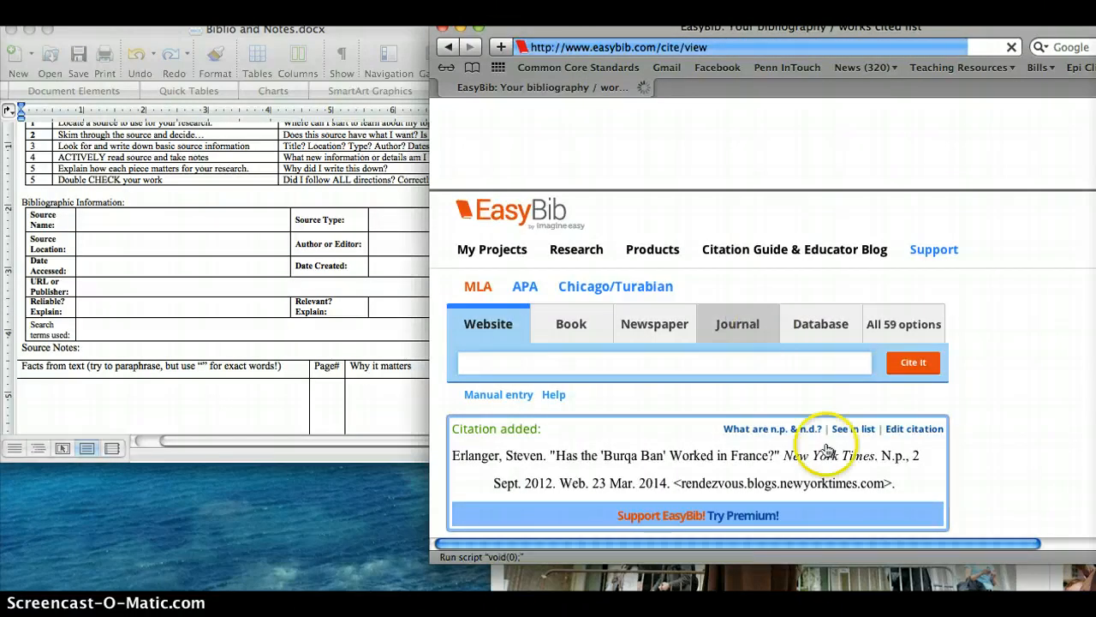
scroll(580, 456, "down", 2)
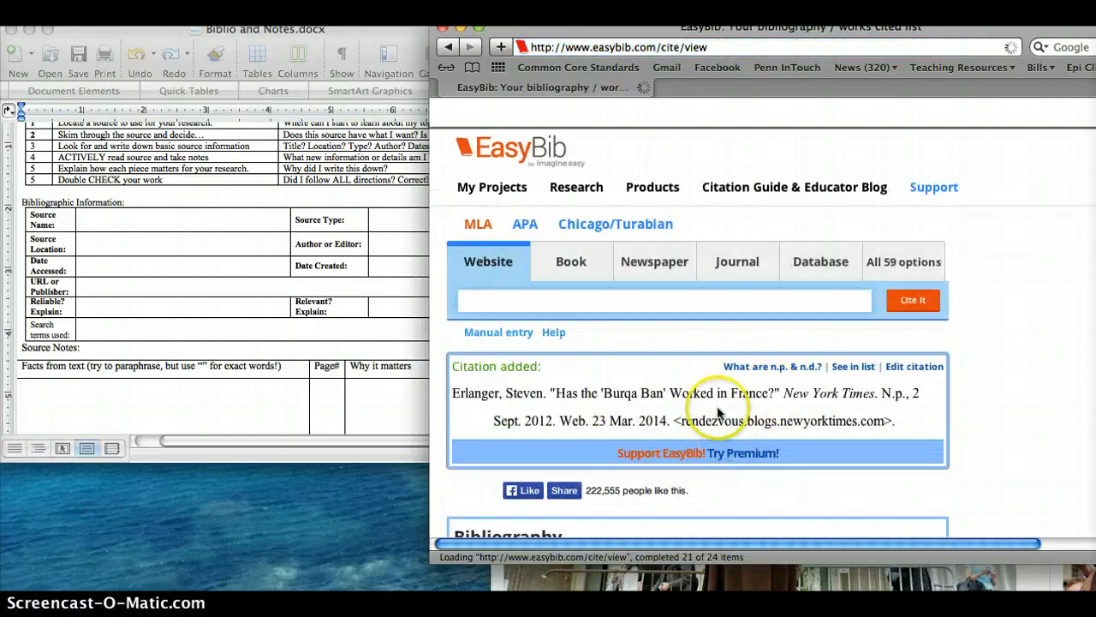
scroll(879, 414, "down", 1)
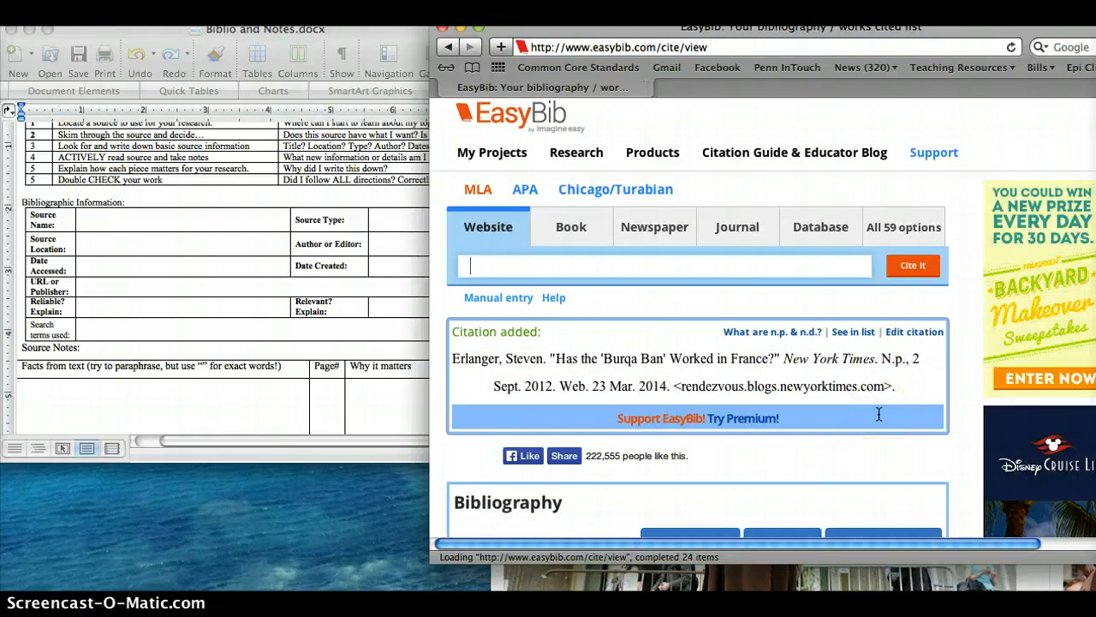
scroll(879, 414, "down", 1)
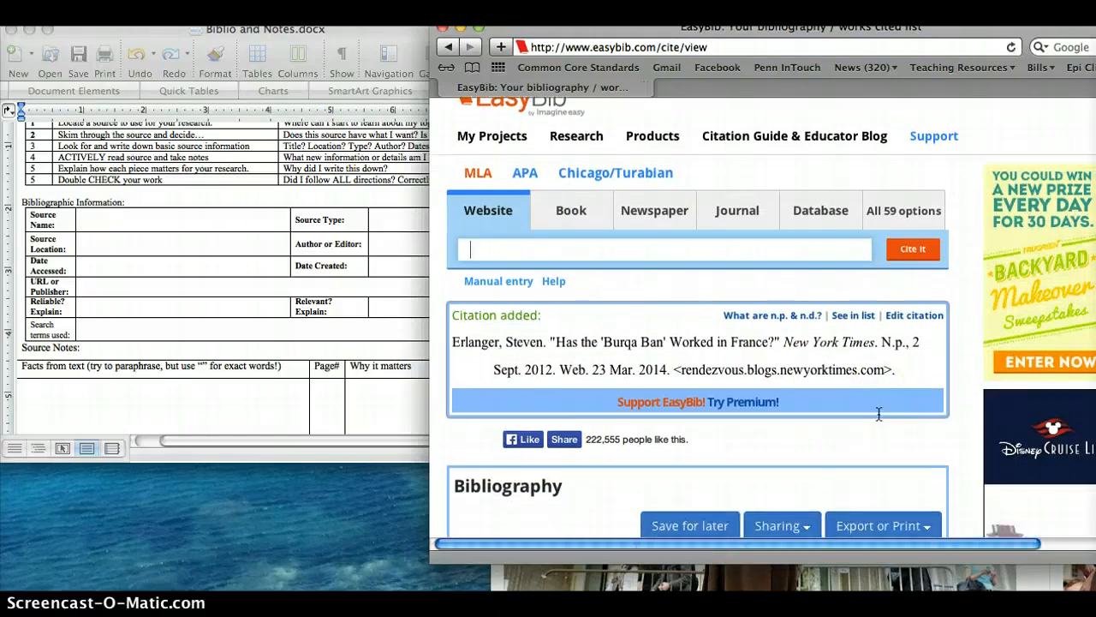
scroll(879, 415, "down", 2)
scroll(878, 414, "down", 4)
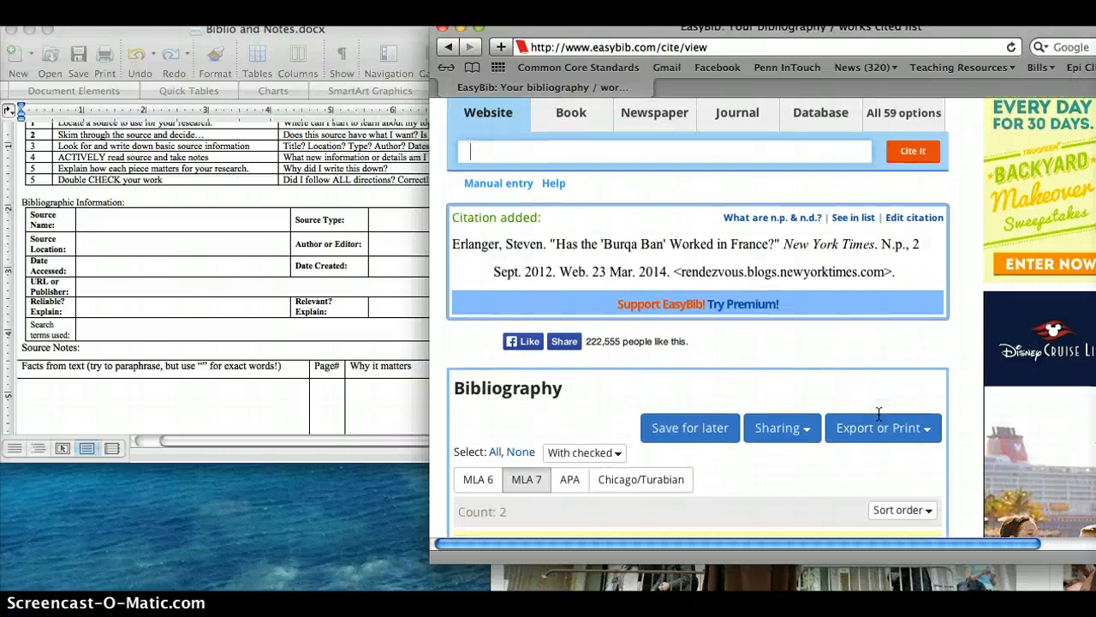
scroll(878, 415, "down", 6)
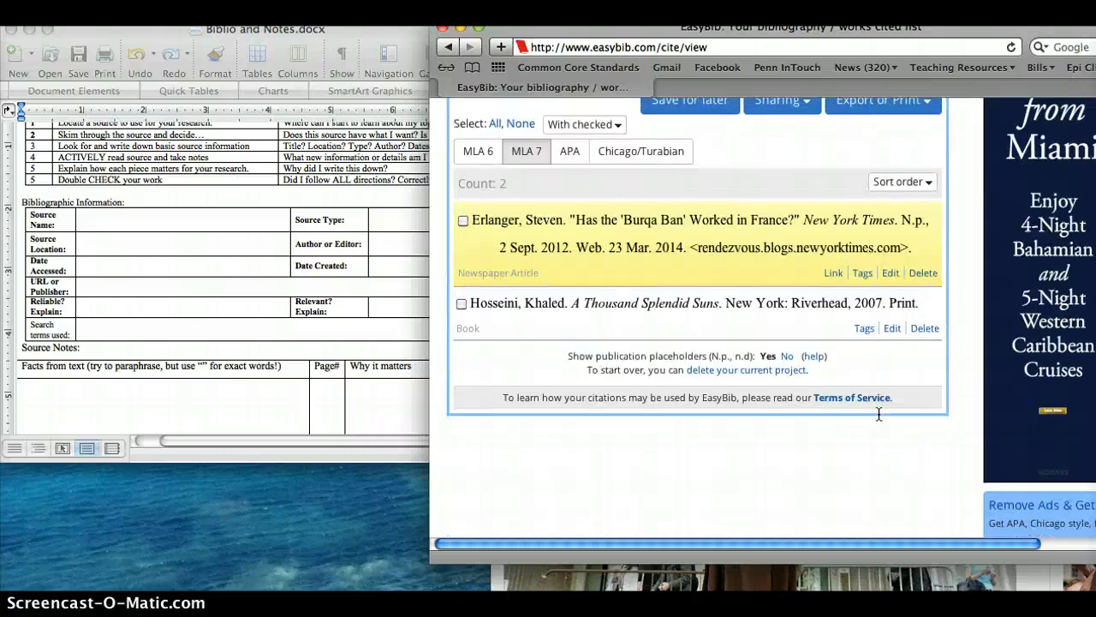
scroll(879, 414, "up", 3)
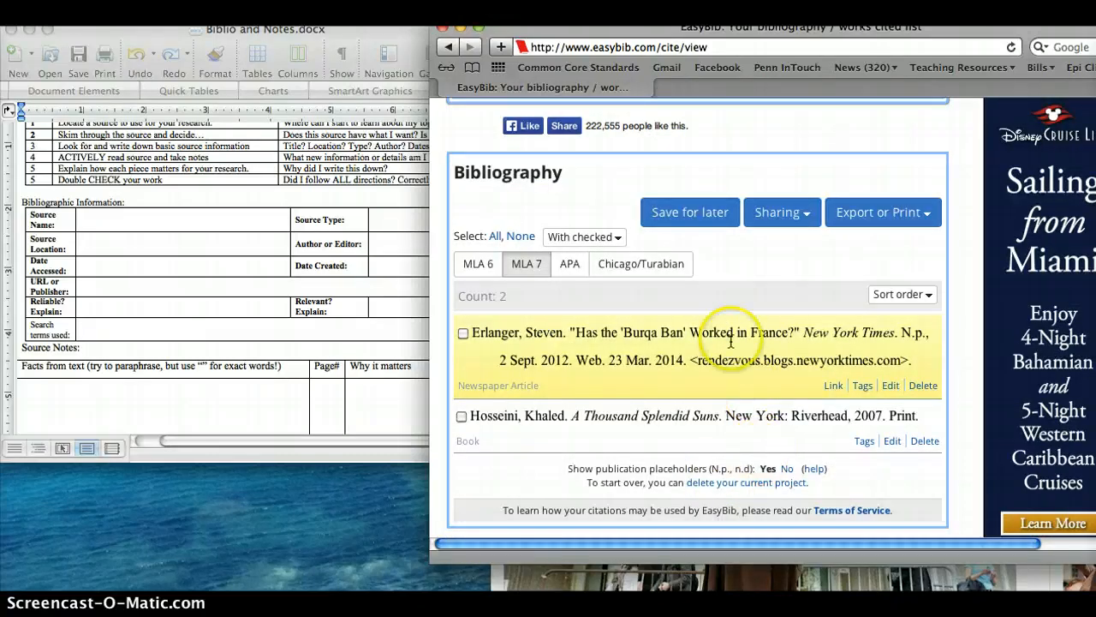
- Export the bibliography in its Copy & paste form and select the Works Cited heading with both citations
left_click(912, 222)
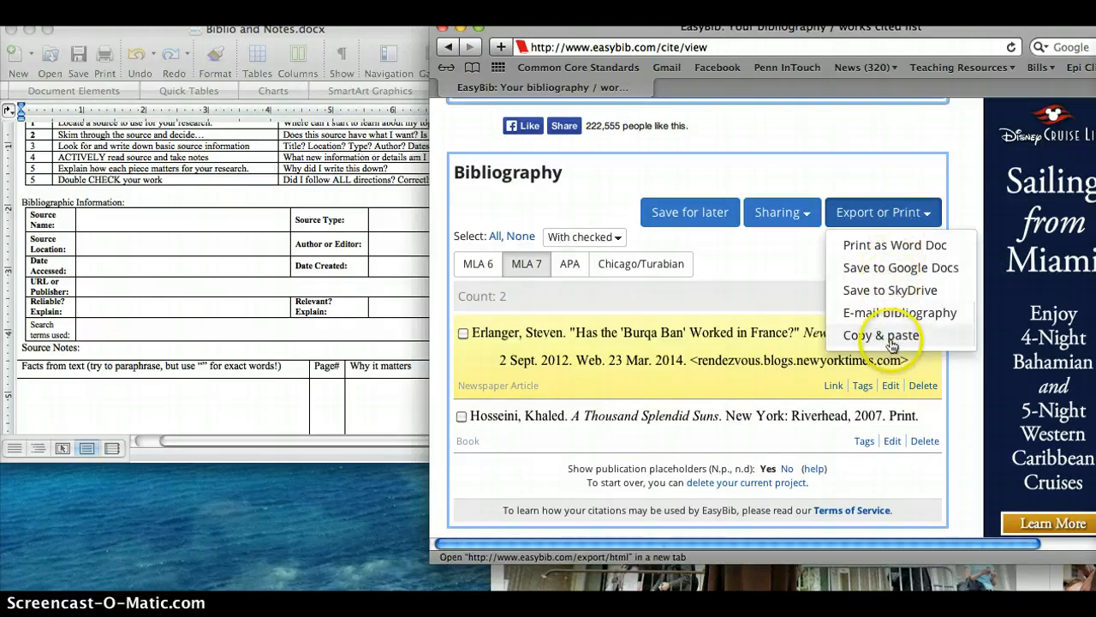
left_click(872, 334)
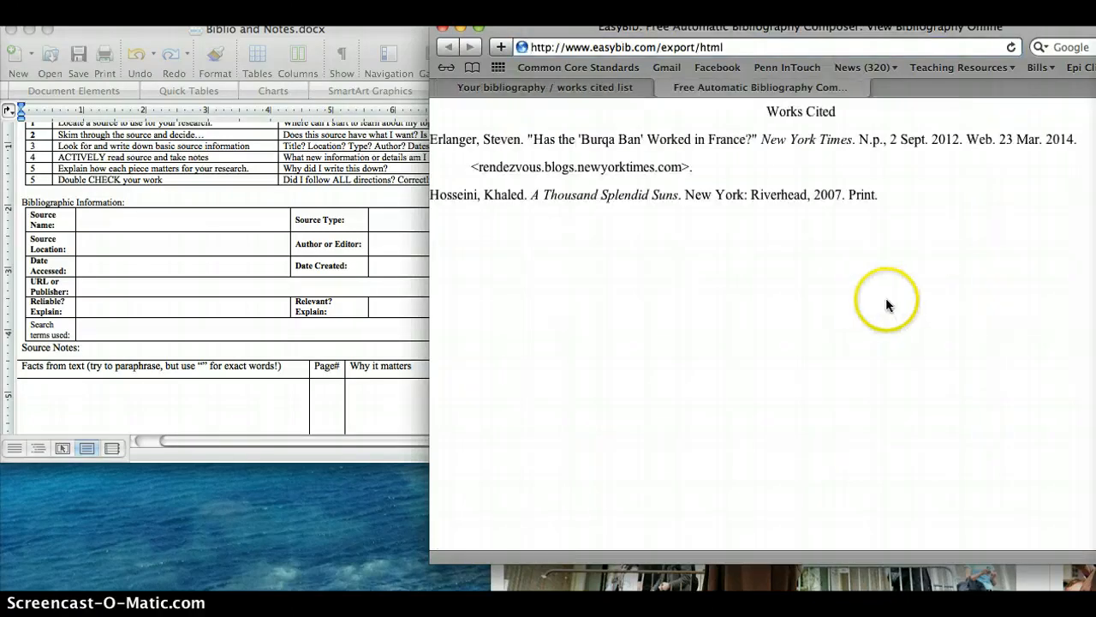
left_click_drag(882, 195, 662, 102)
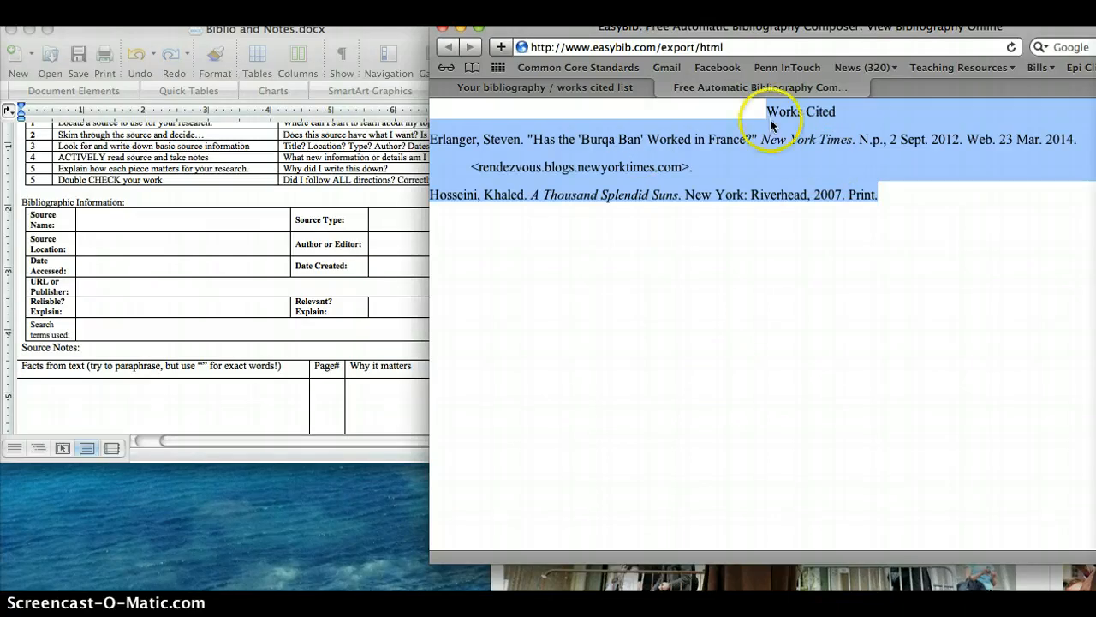
- Open Google Drive in a new browser tab using the address google.com/drive
key("super+t")
left_click(685, 49)
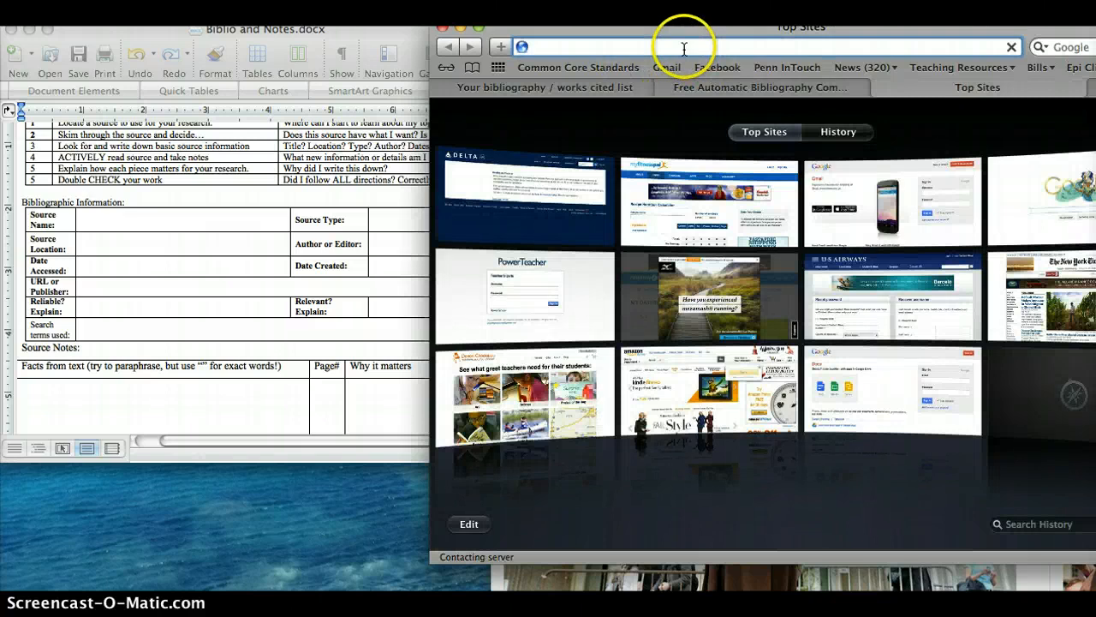
type("google.com/drive")
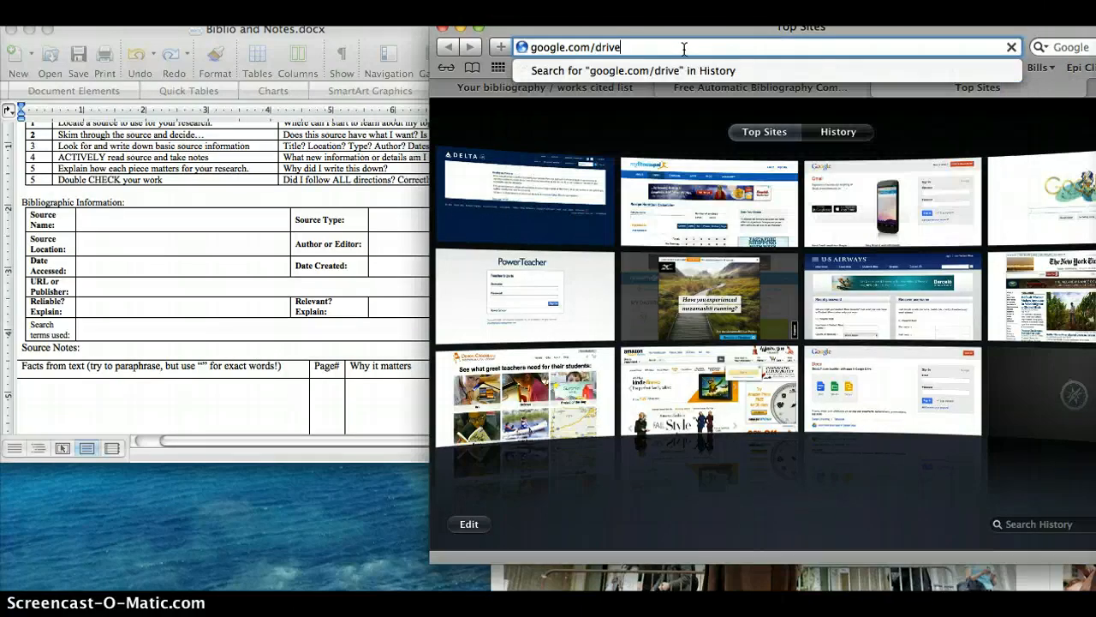
key("Return")
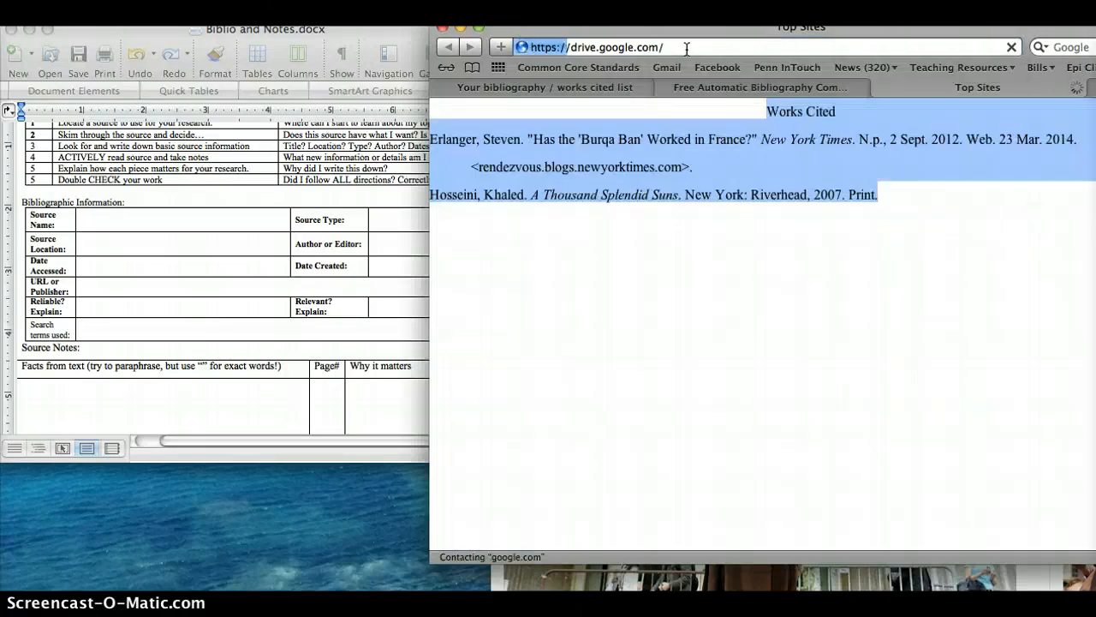
left_click(694, 58)
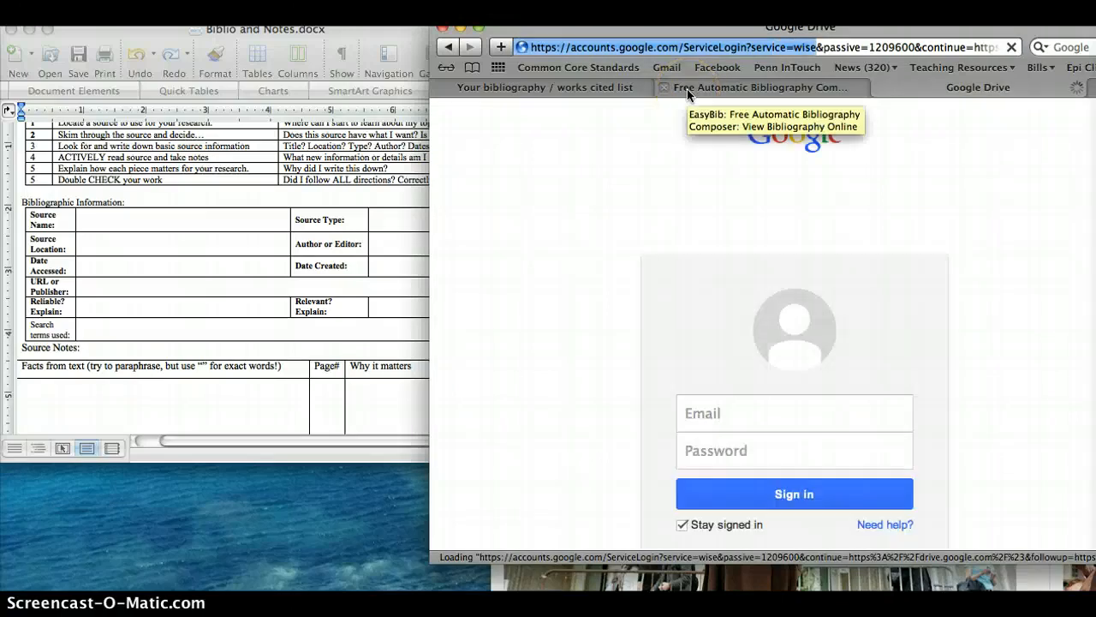
- Sign in to Google Drive with the account's e-mail address and password
left_click(727, 405)
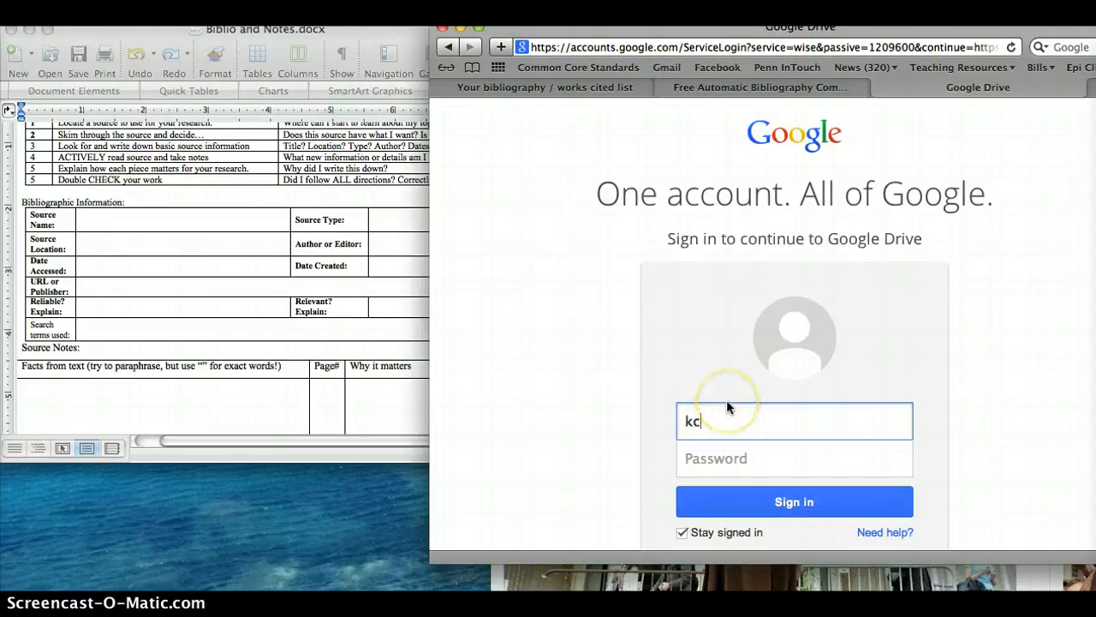
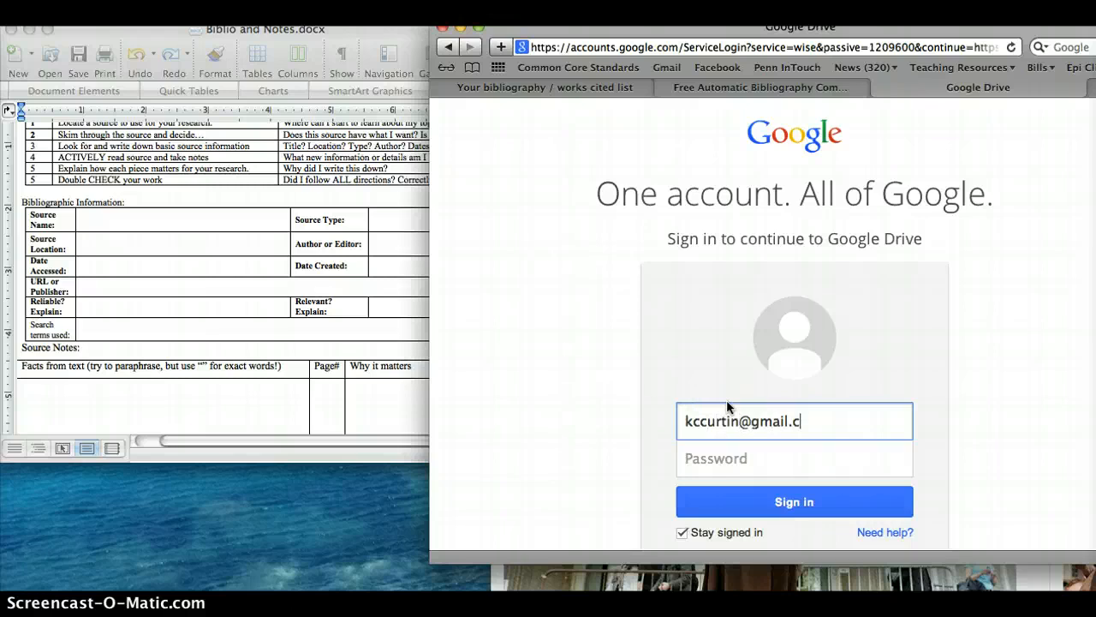
key("Tab")
left_click(865, 420)
key("Tab")
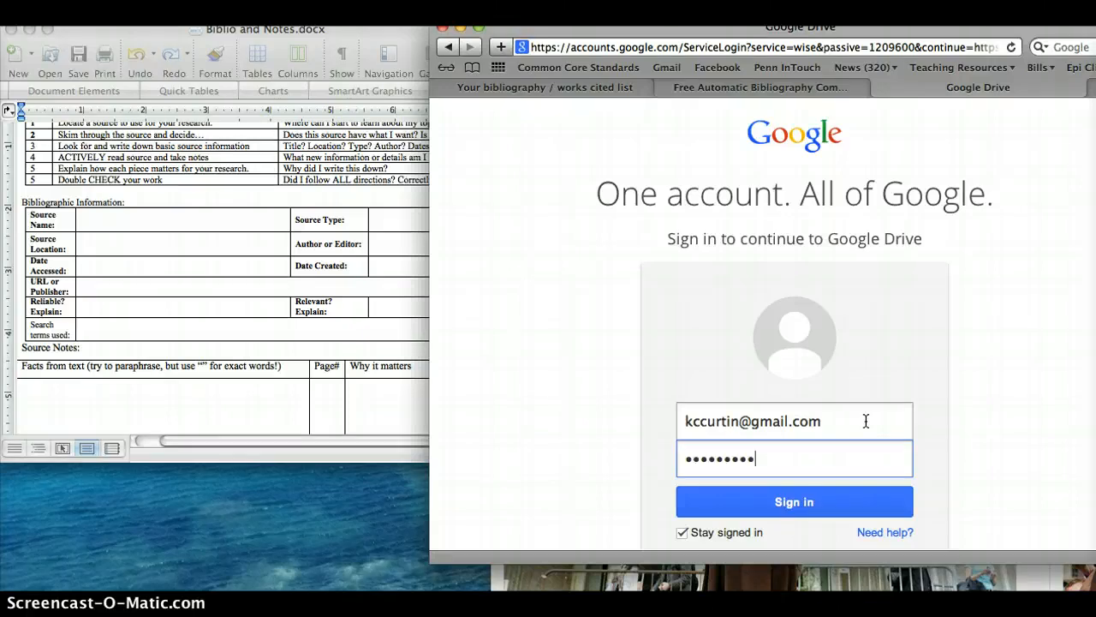
key("Return")
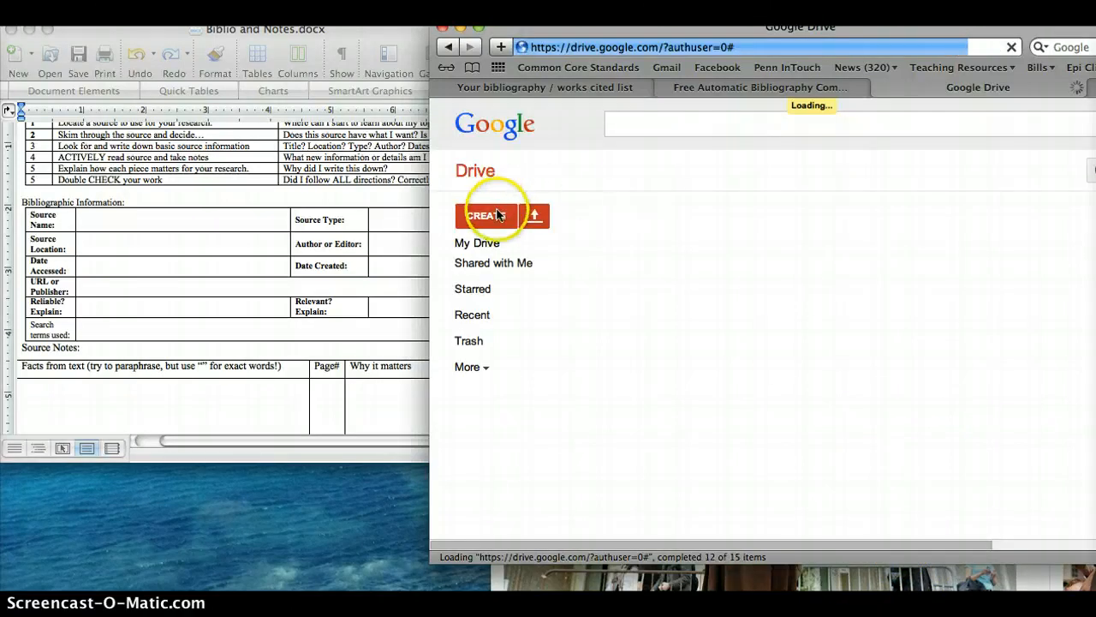
- Create a new blank text document in Google Drive
left_click(494, 215)
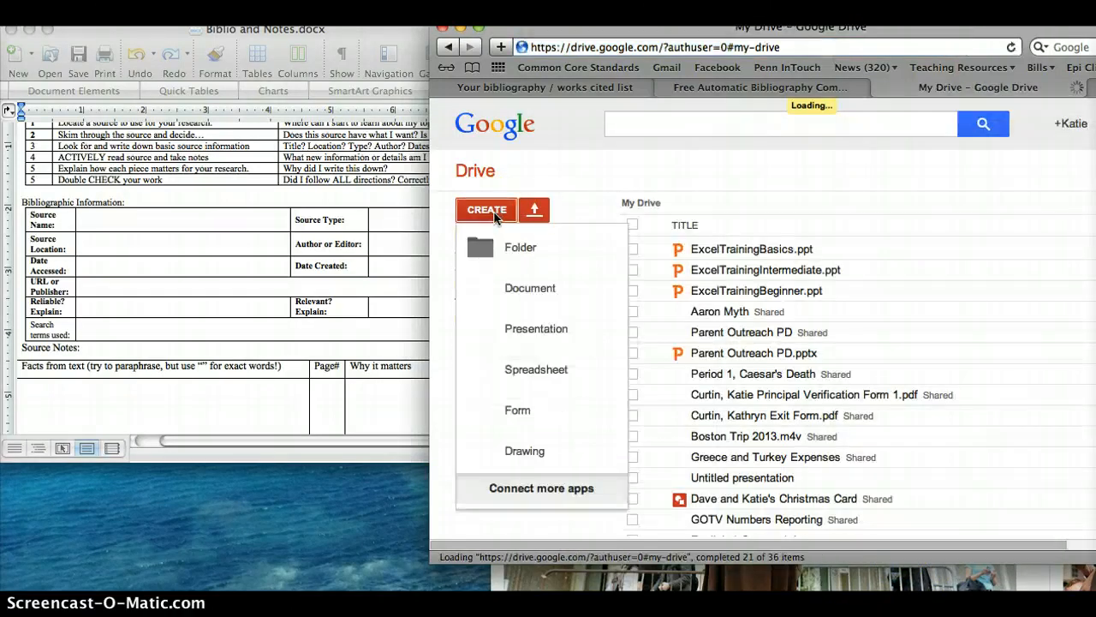
left_click(513, 290)
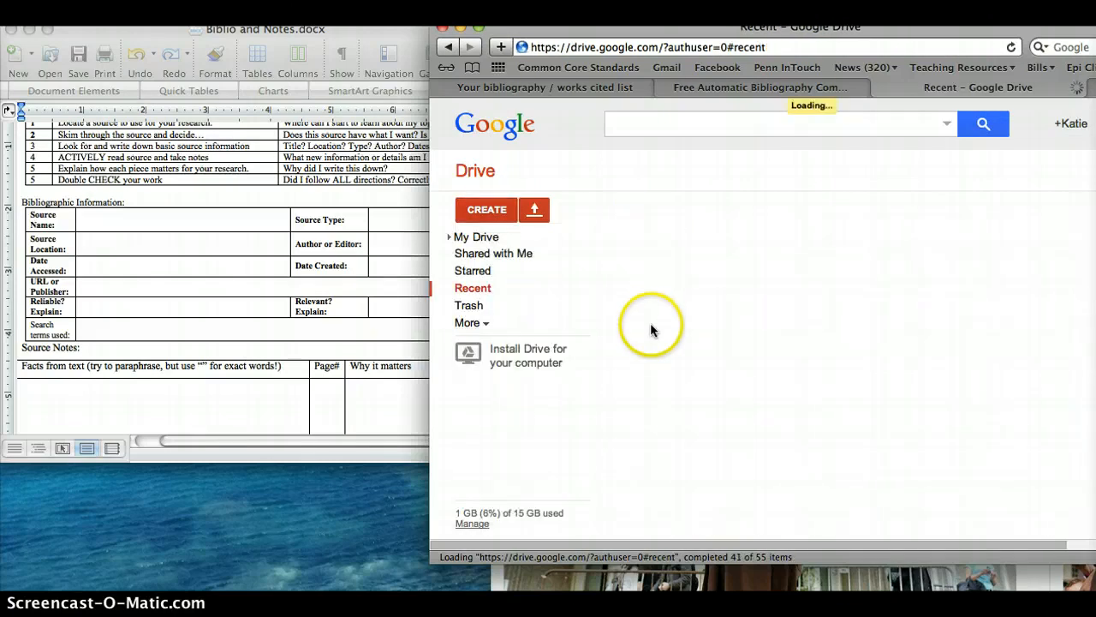
left_click(486, 210)
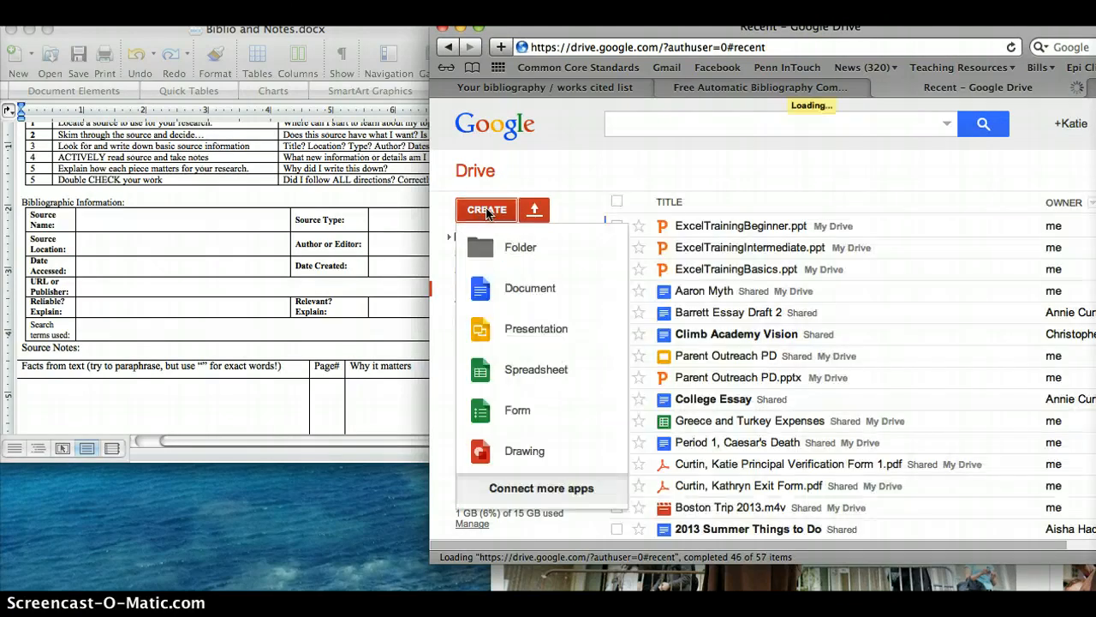
left_click(525, 288)
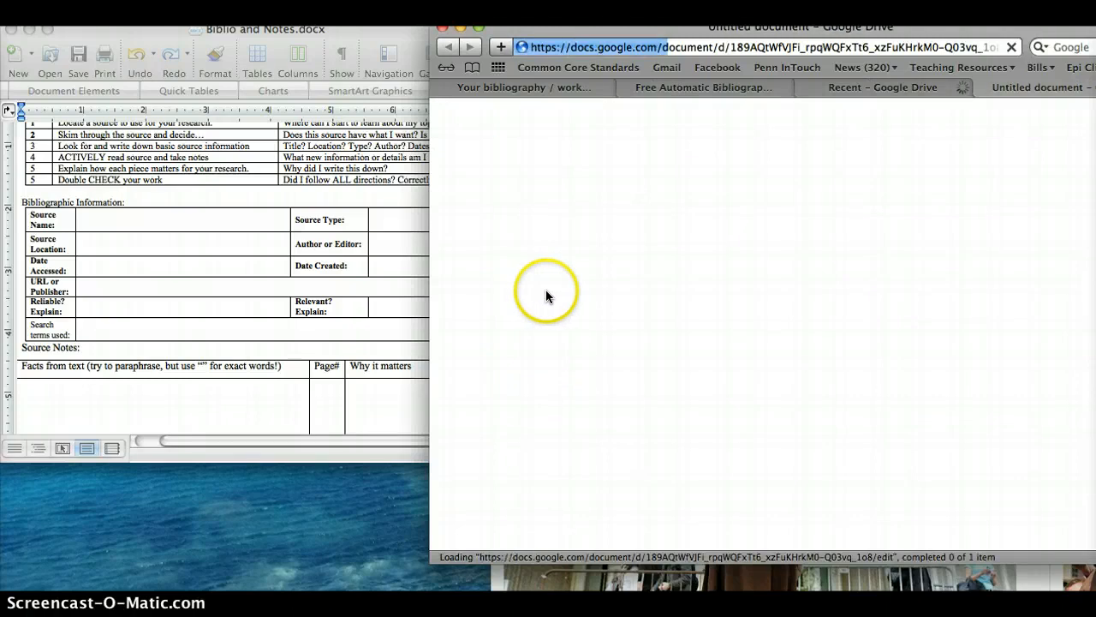
left_click(605, 254)
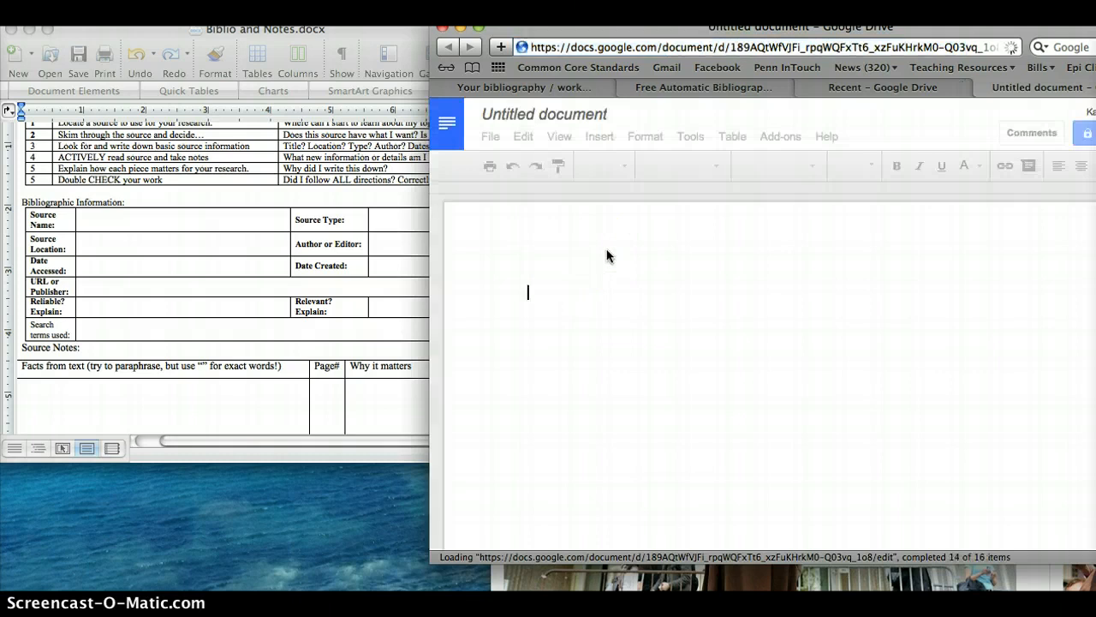
- Enter the filler text "djkghaslkdjfbaljdsbflasjbflajsblajsd" as stand-in body text on the document's first page
left_click(622, 301)
type("djkghaslkdjfbaljdsbflas")
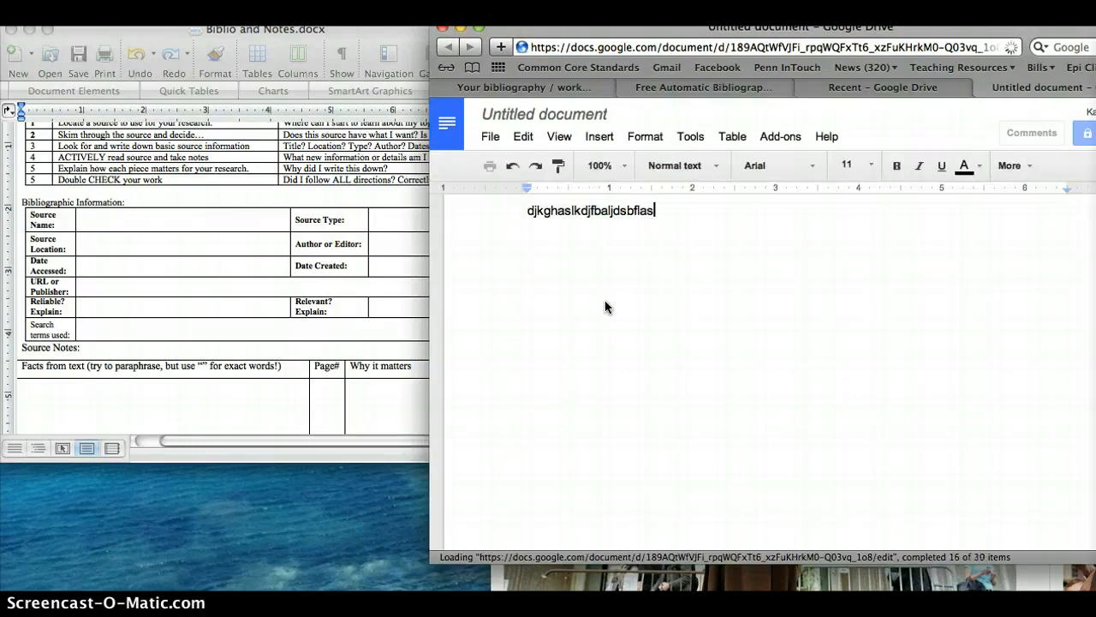
left_click(694, 288)
type("jbflajsblajsd")
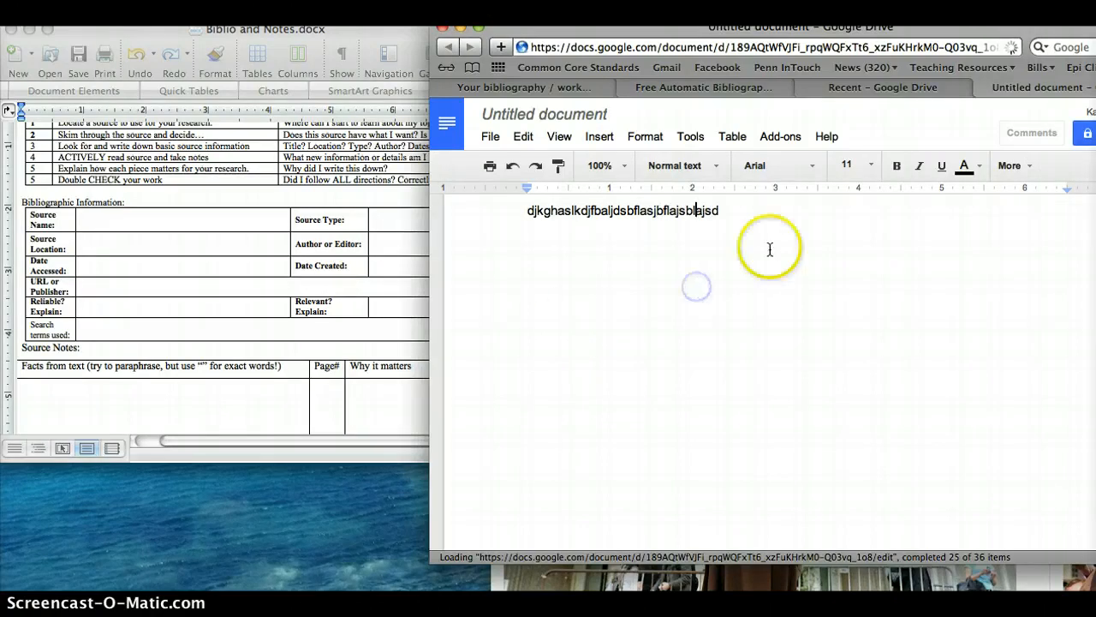
left_click(738, 209)
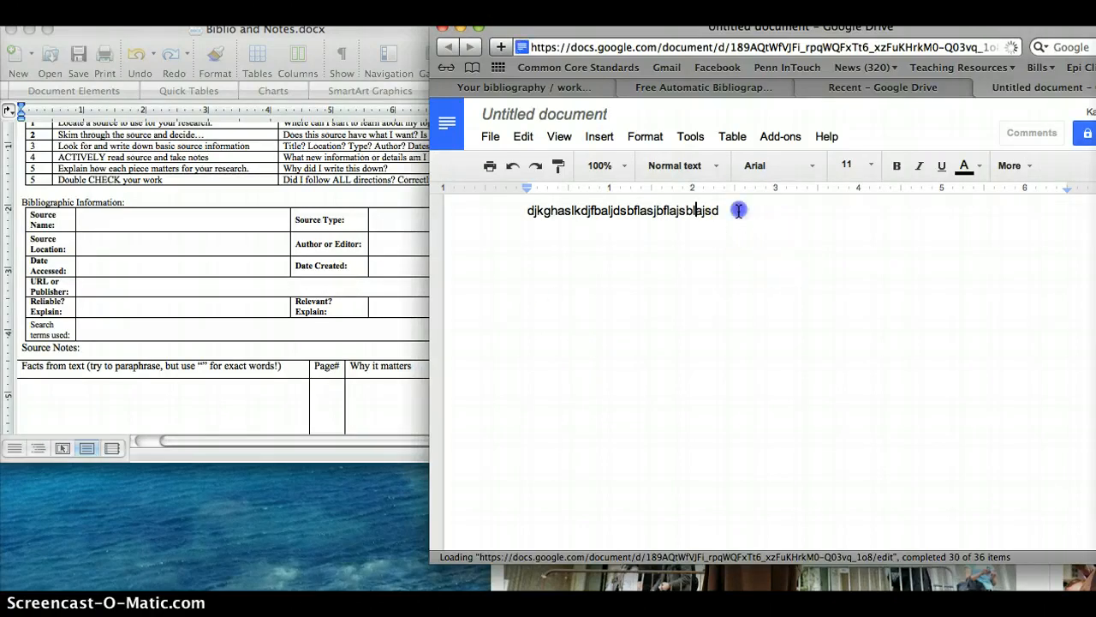
- Insert a page break after the filler text and paste the copied Works Cited list on the new page
left_click(602, 140)
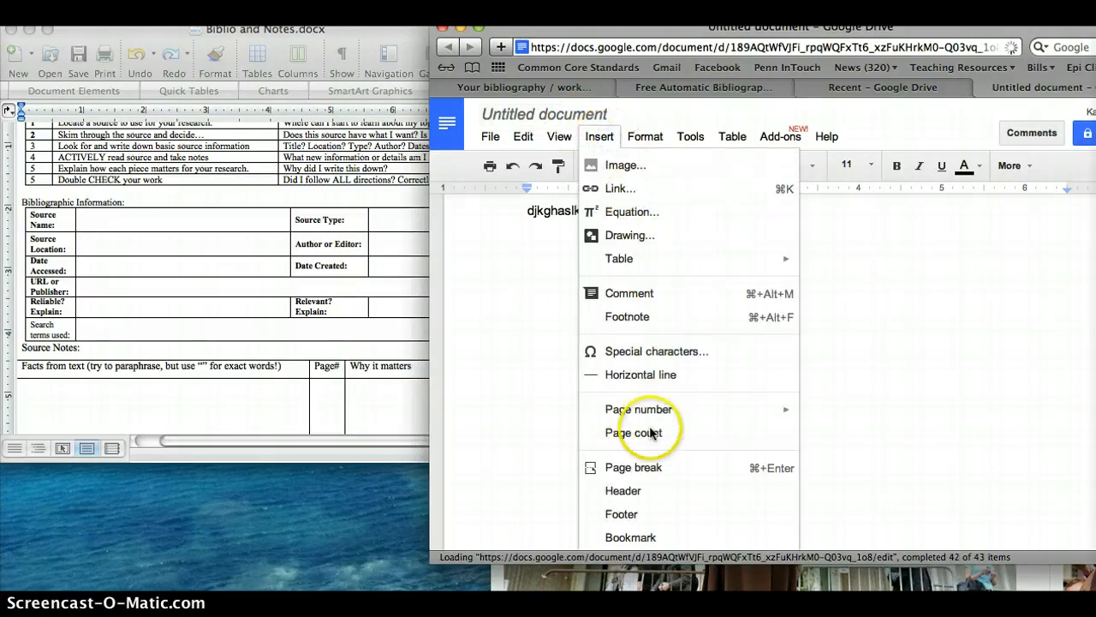
left_click(647, 473)
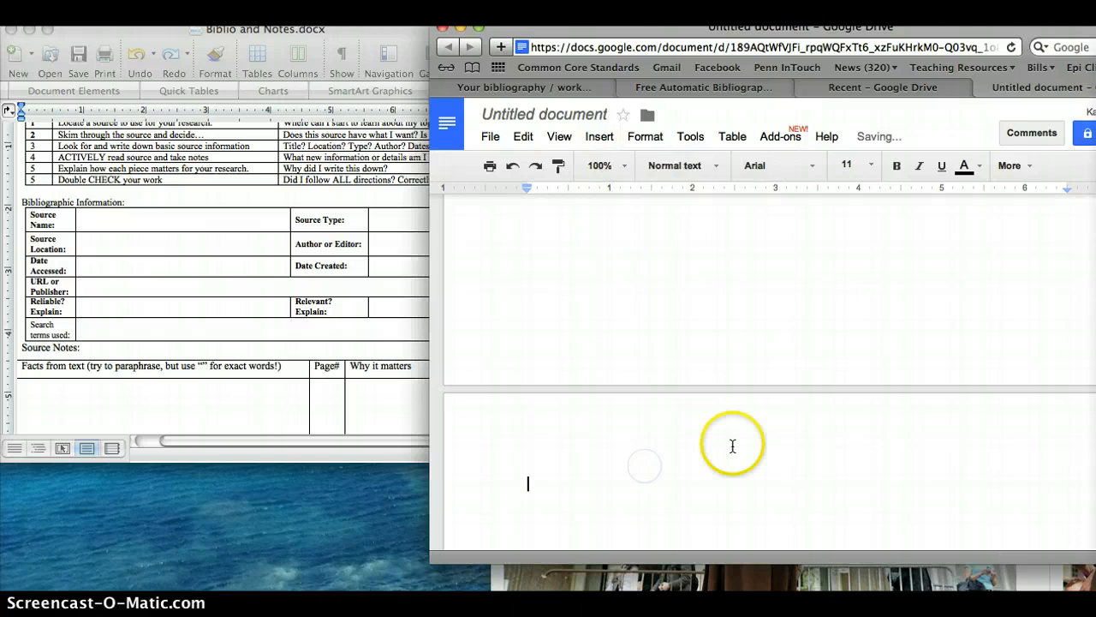
scroll(732, 446, "down", 3)
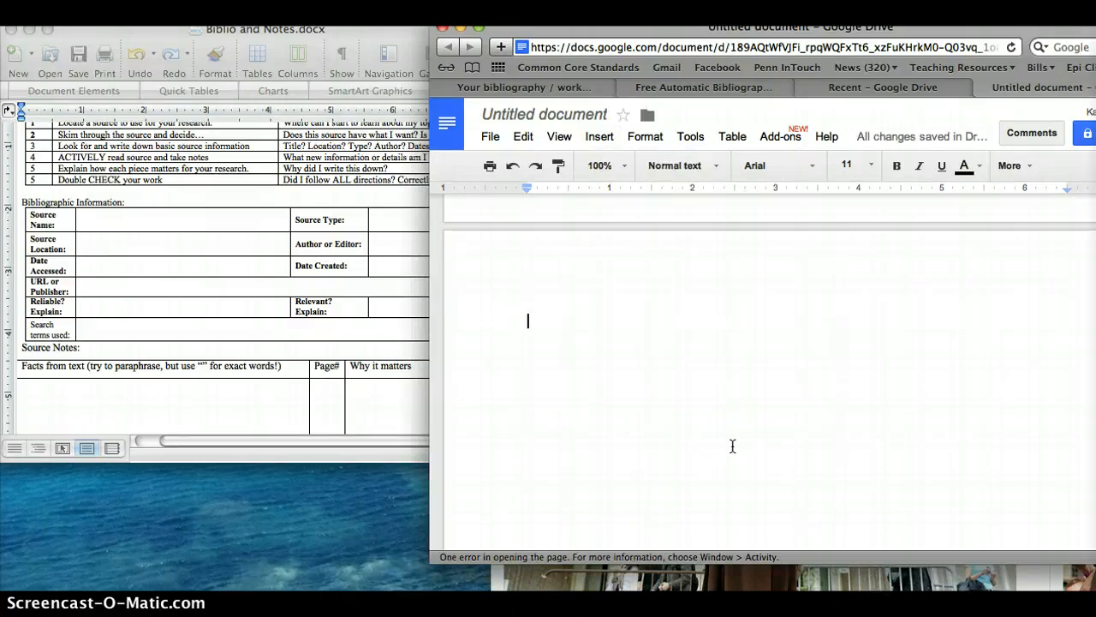
key("super+v")
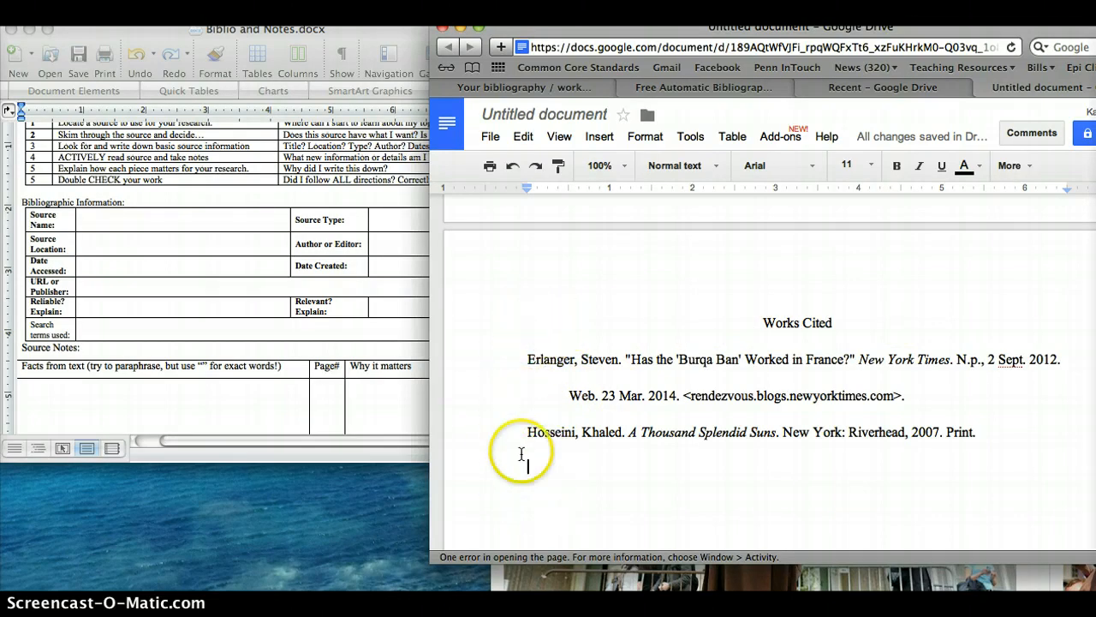
left_click(543, 261)
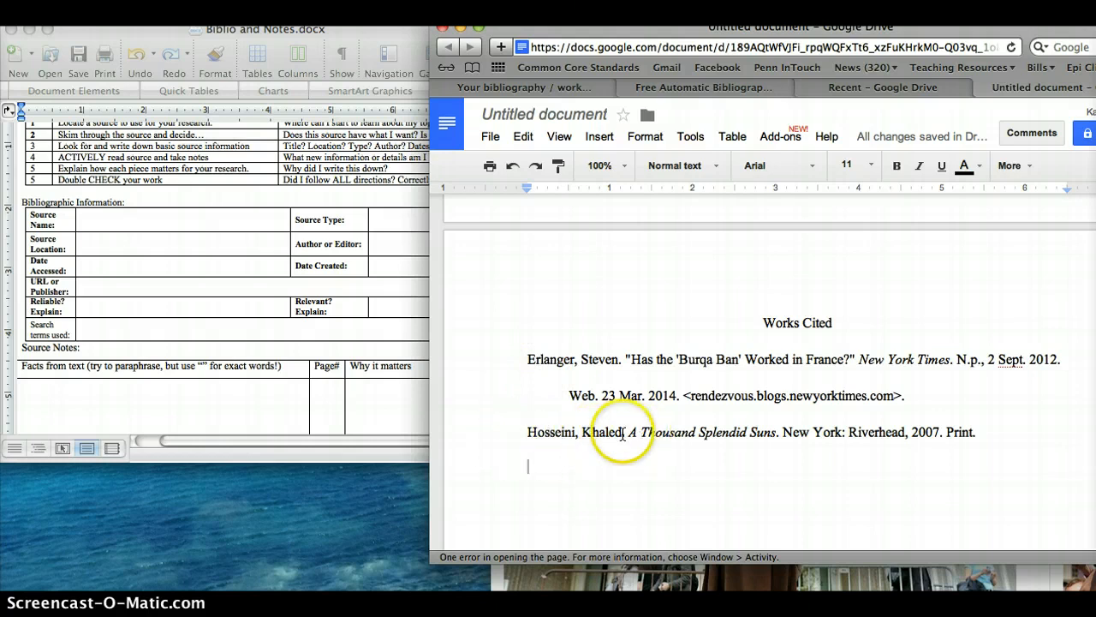
left_click(658, 466)
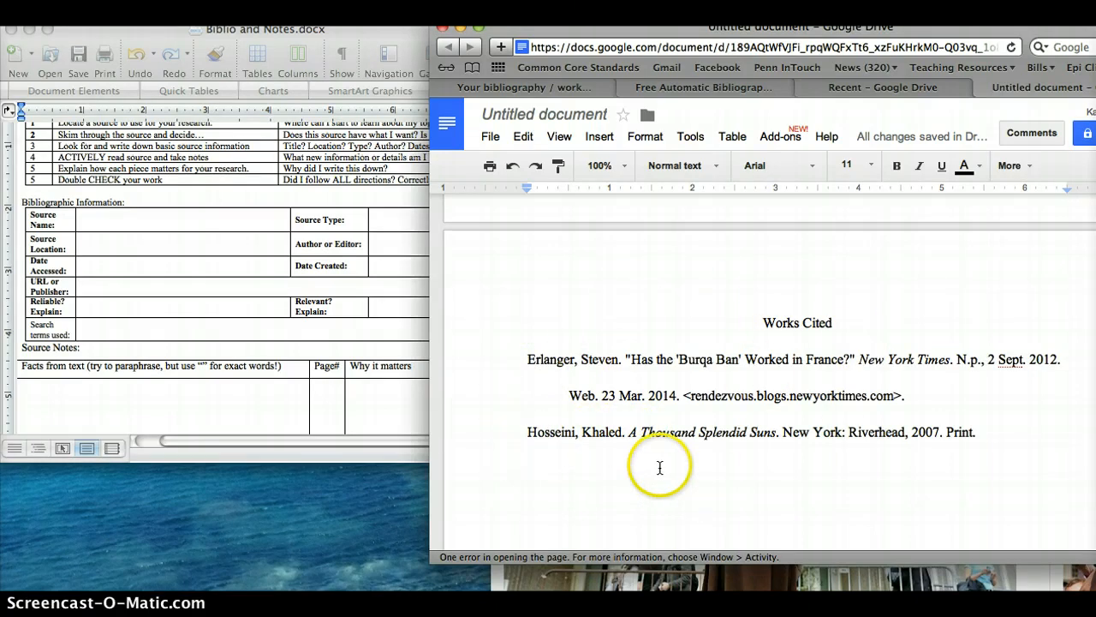